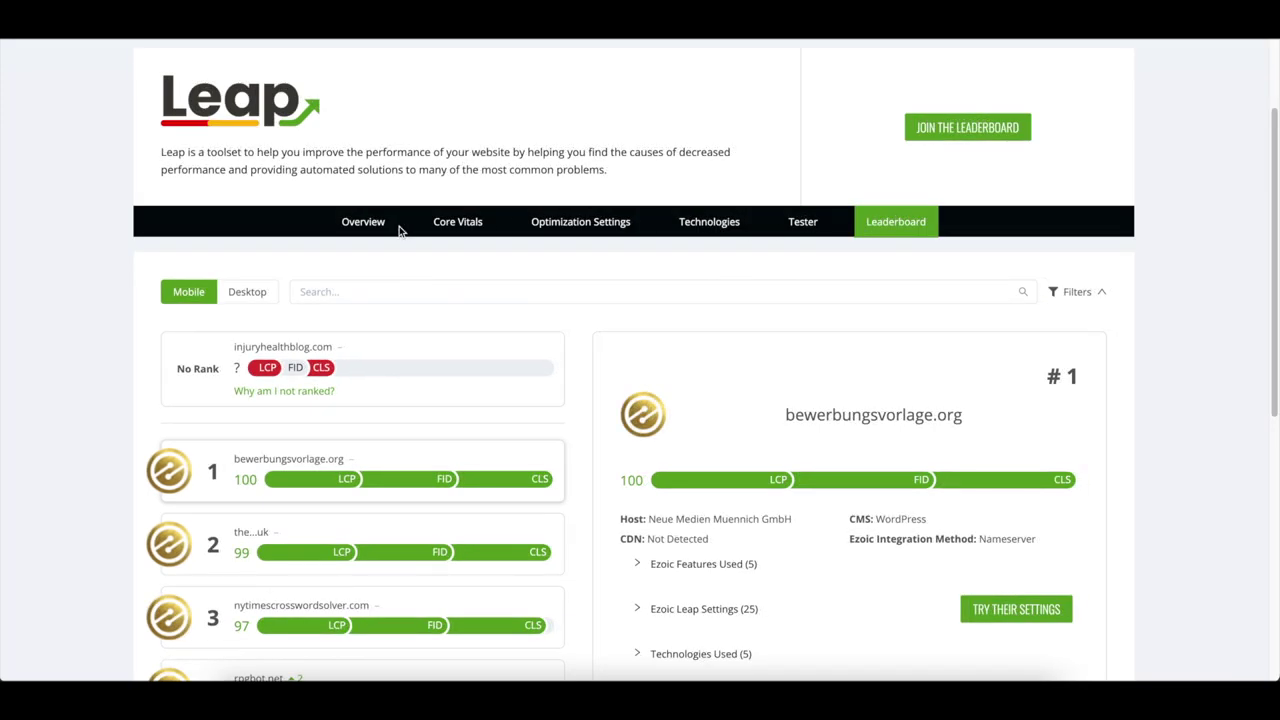
- Review the site's Overview scores, then its Core Vitals chart of Largest Contentful Paint over recent weeks
{"action": "left_click", "coordinate": [365, 223]}
{"action": "scroll", "coordinate": [470, 285], "scroll_direction": "down", "scroll_amount": 1}
{"action": "scroll", "coordinate": [470, 285], "scroll_direction": "down", "scroll_amount": 1}
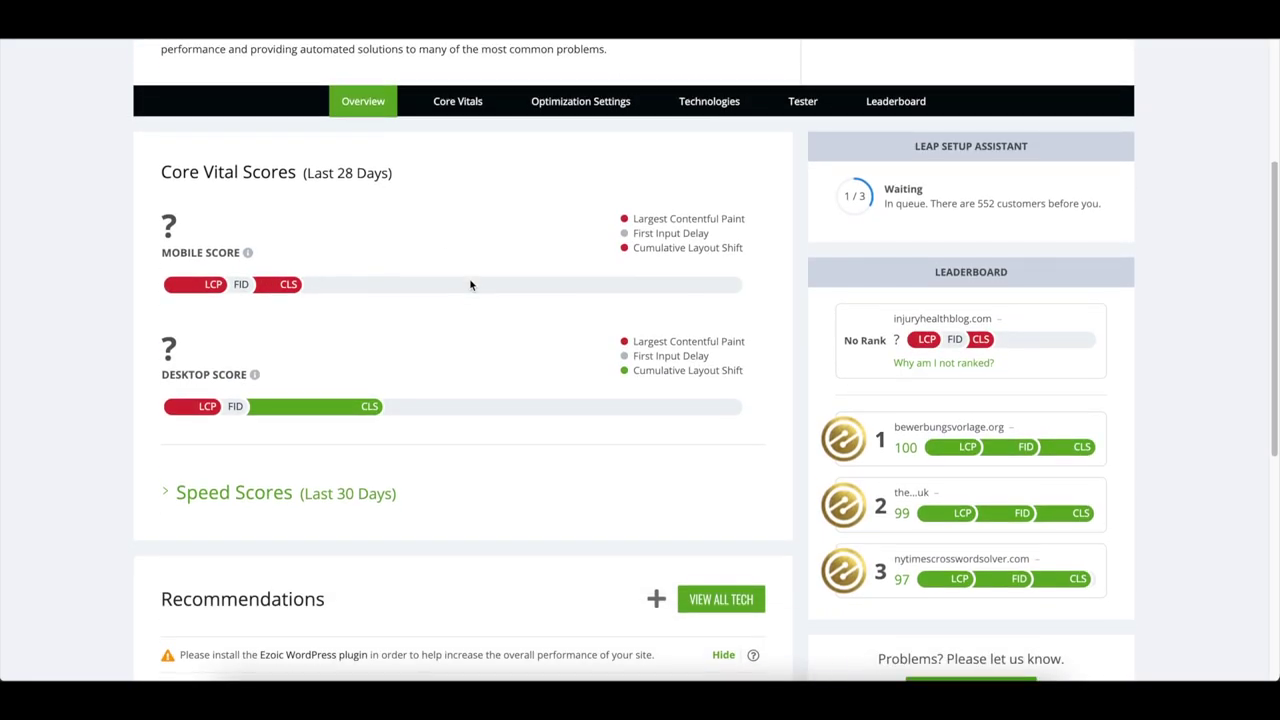
{"action": "left_click", "coordinate": [465, 112]}
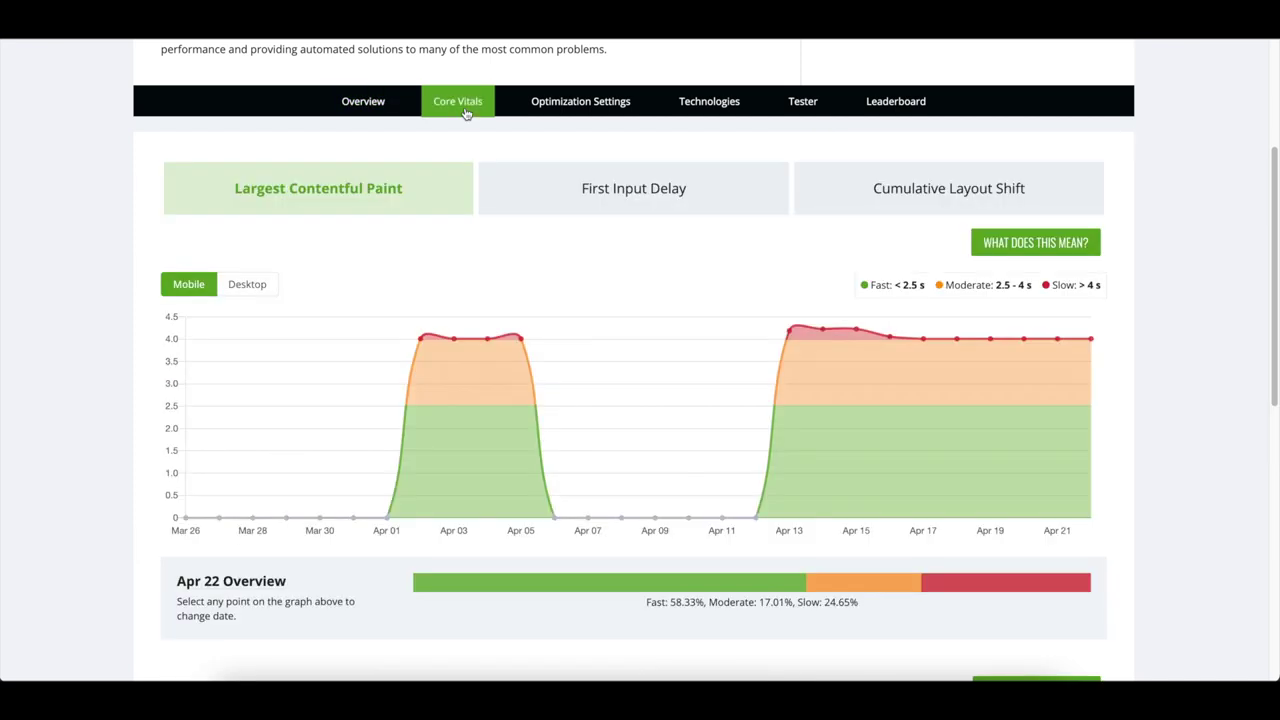
{"action": "left_click", "coordinate": [568, 114]}
- Review the enabled optimizations and Settings History, then the site's Technologies and the Tester
{"action": "scroll", "coordinate": [753, 286], "scroll_direction": "down", "scroll_amount": 1}
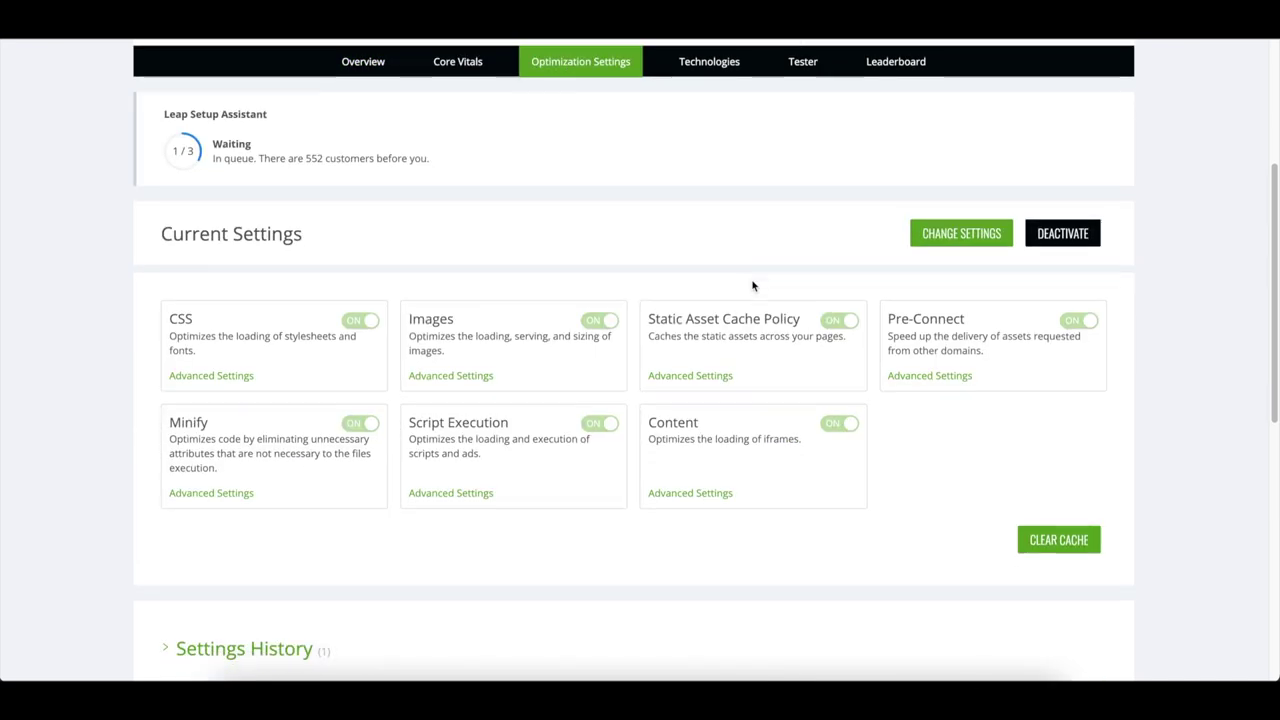
{"action": "scroll", "coordinate": [753, 286], "scroll_direction": "down", "scroll_amount": 5}
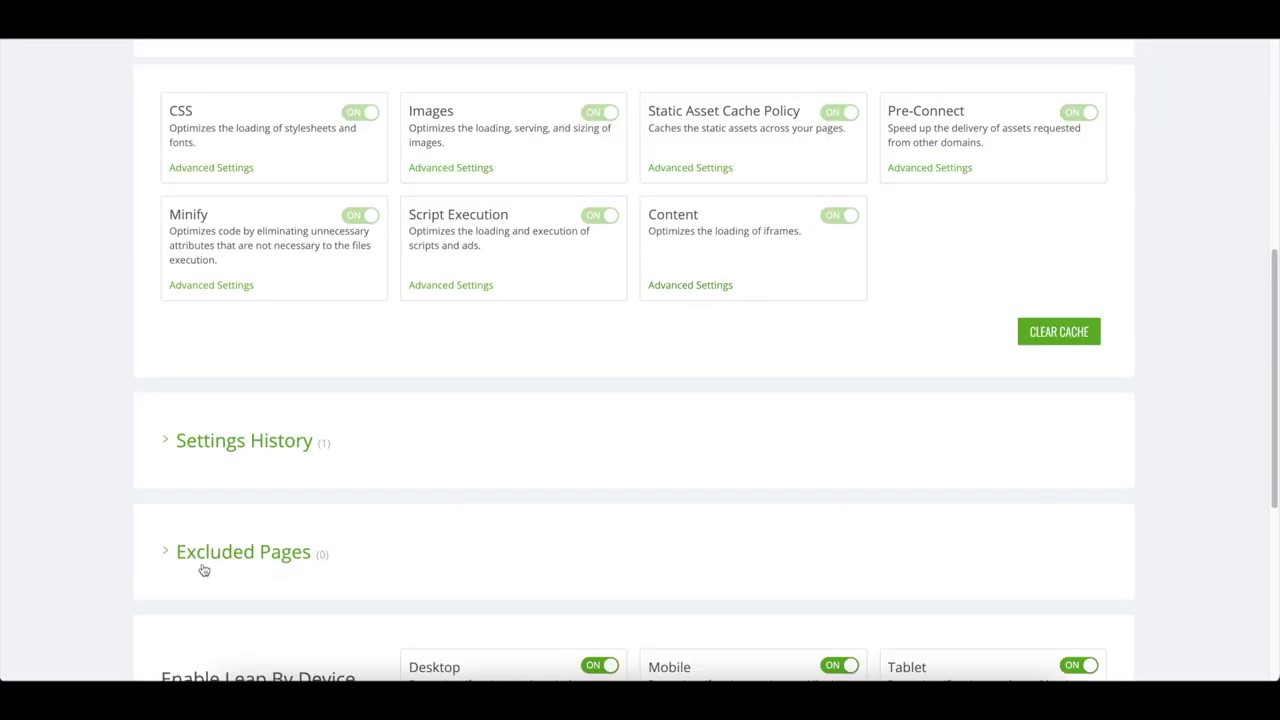
{"action": "left_click", "coordinate": [167, 442]}
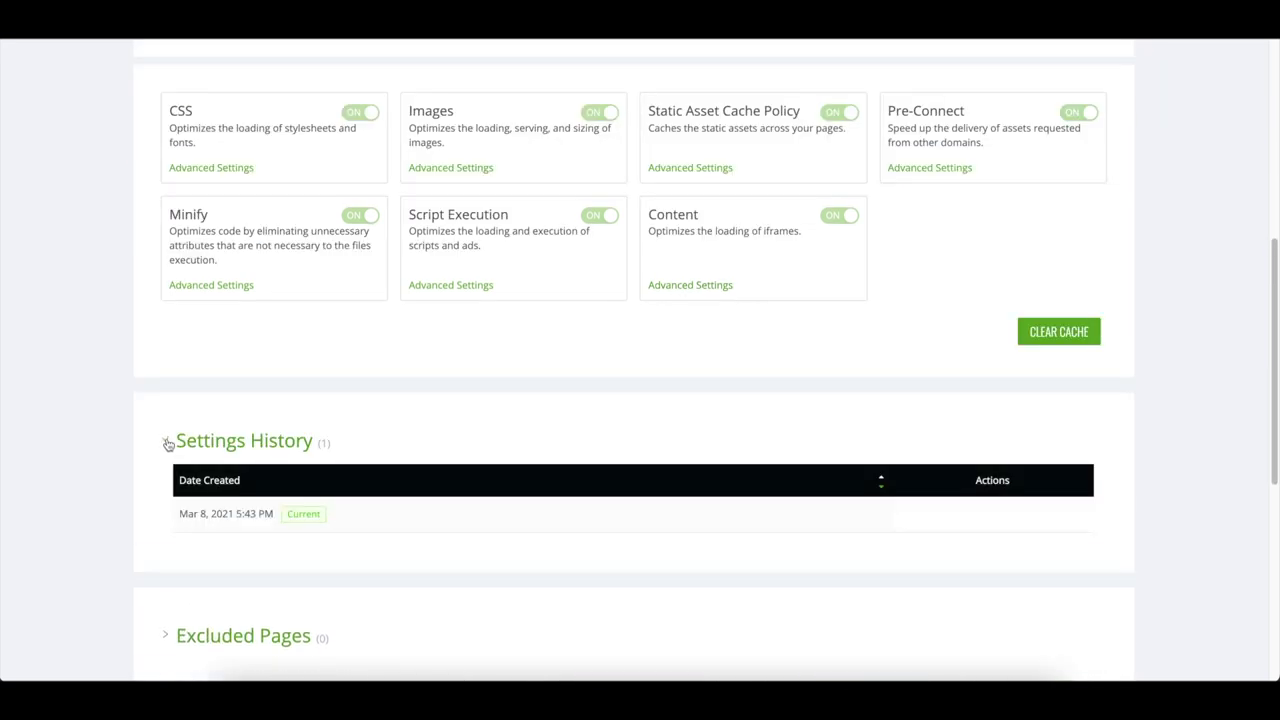
{"action": "scroll", "coordinate": [320, 466], "scroll_direction": "up", "scroll_amount": 5}
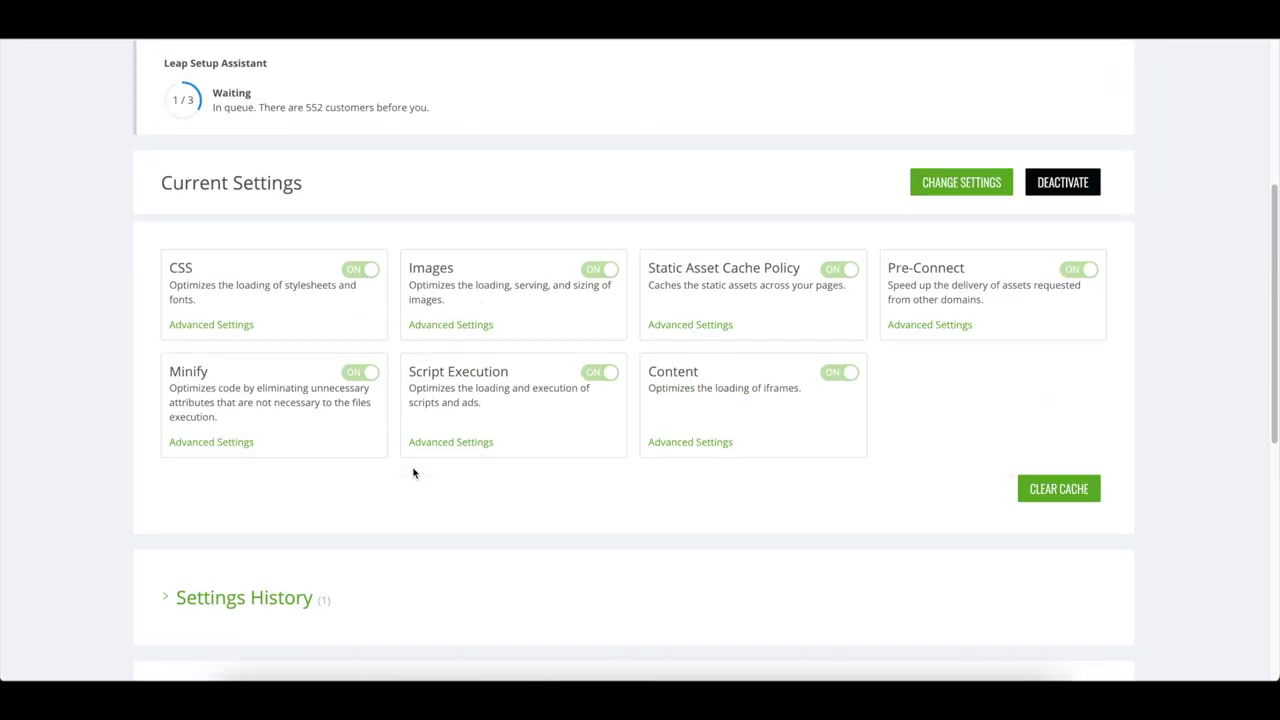
{"action": "scroll", "coordinate": [450, 477], "scroll_direction": "up", "scroll_amount": 1}
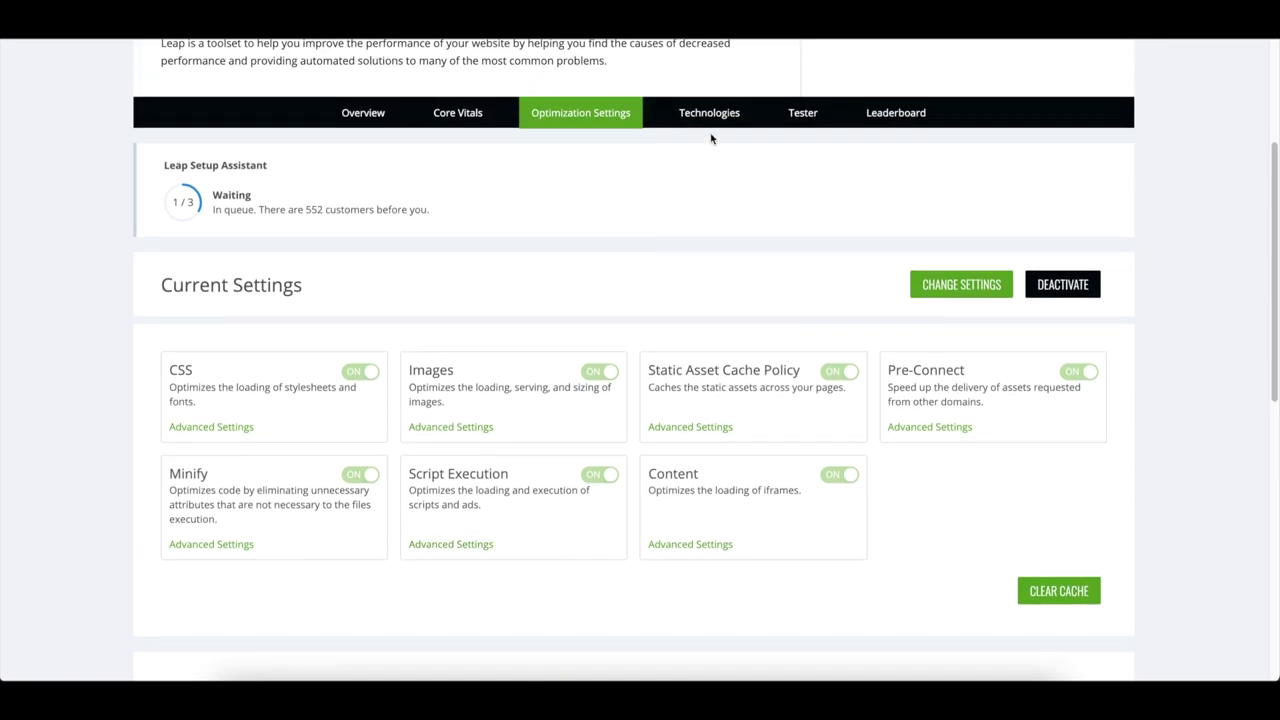
{"action": "left_click", "coordinate": [709, 120]}
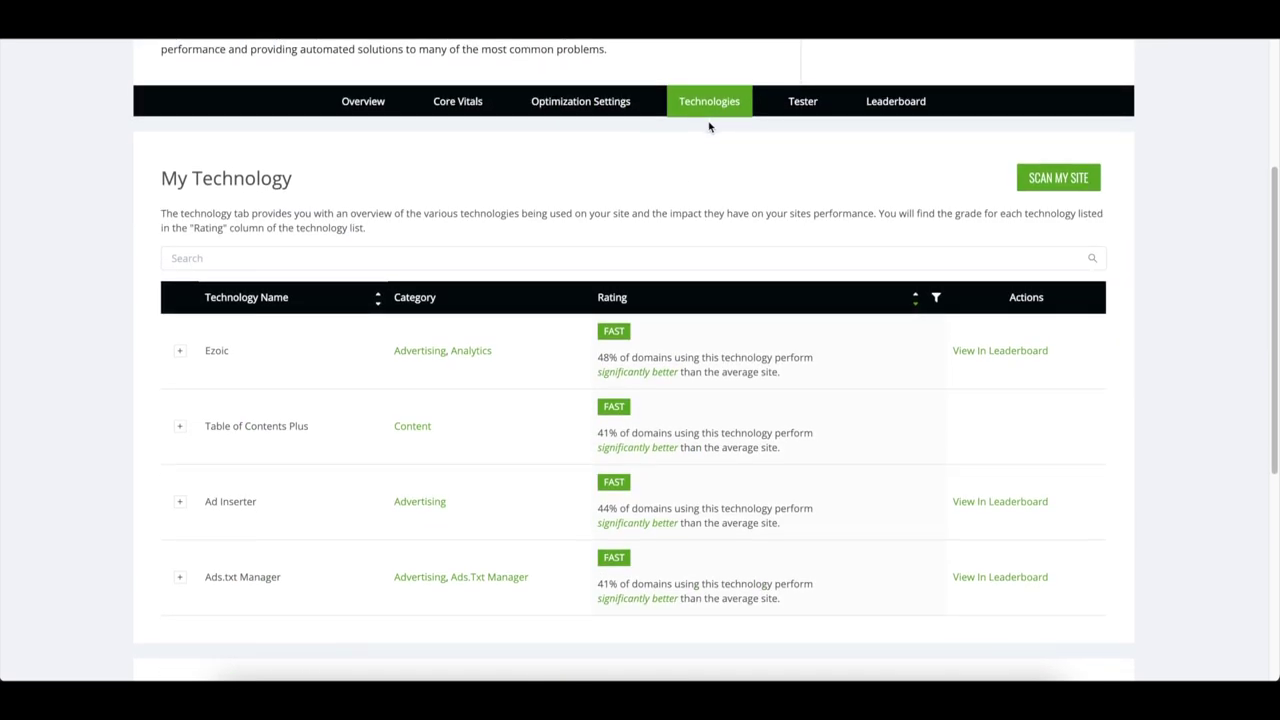
{"action": "left_click", "coordinate": [795, 112]}
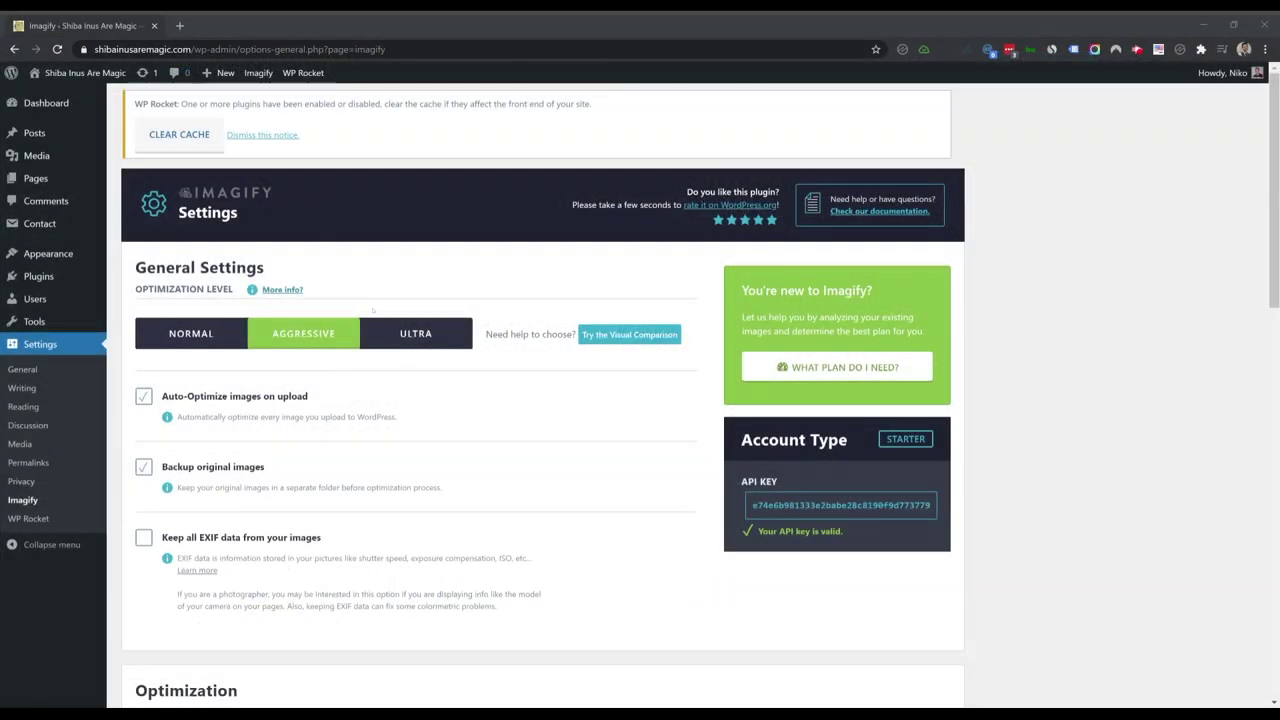
- Scroll through Imagify's settings: Aggressive level, auto-optimize and backup of originals
{"action": "scroll", "coordinate": [423, 390], "scroll_direction": "down", "scroll_amount": 2}
{"action": "scroll", "coordinate": [421, 406], "scroll_direction": "down", "scroll_amount": 4}
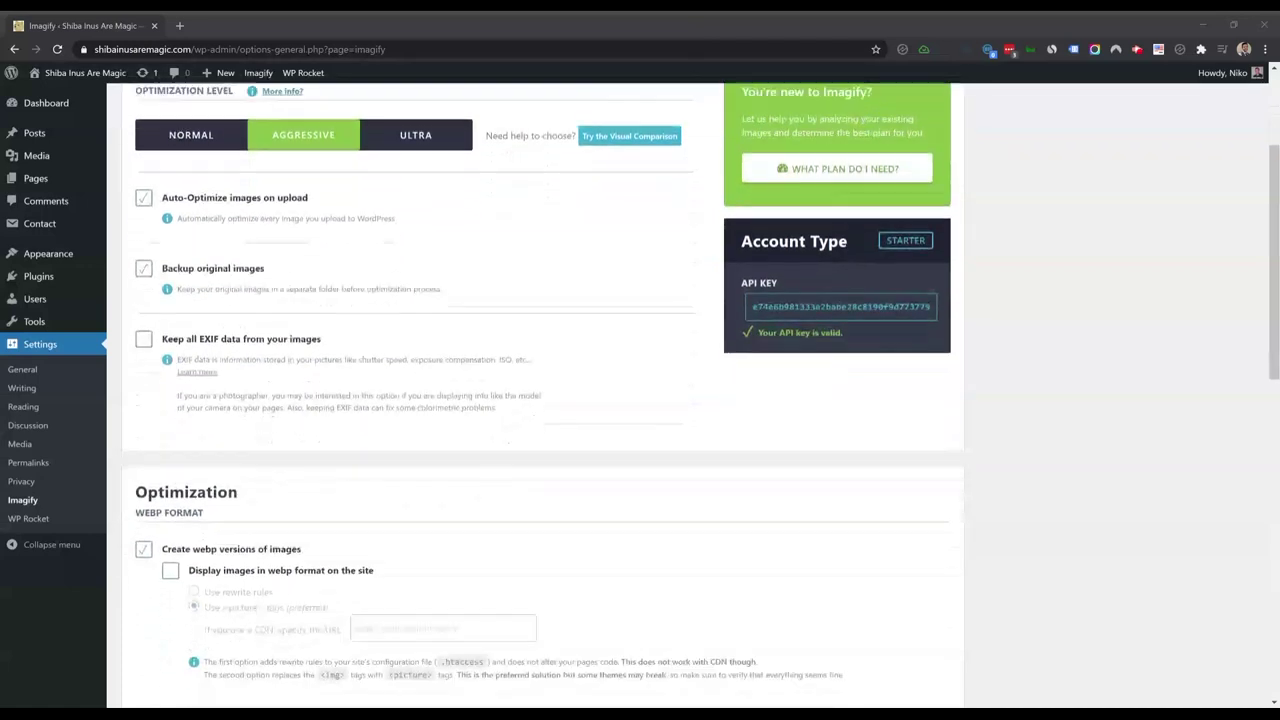
{"action": "scroll", "coordinate": [420, 407], "scroll_direction": "down", "scroll_amount": 5}
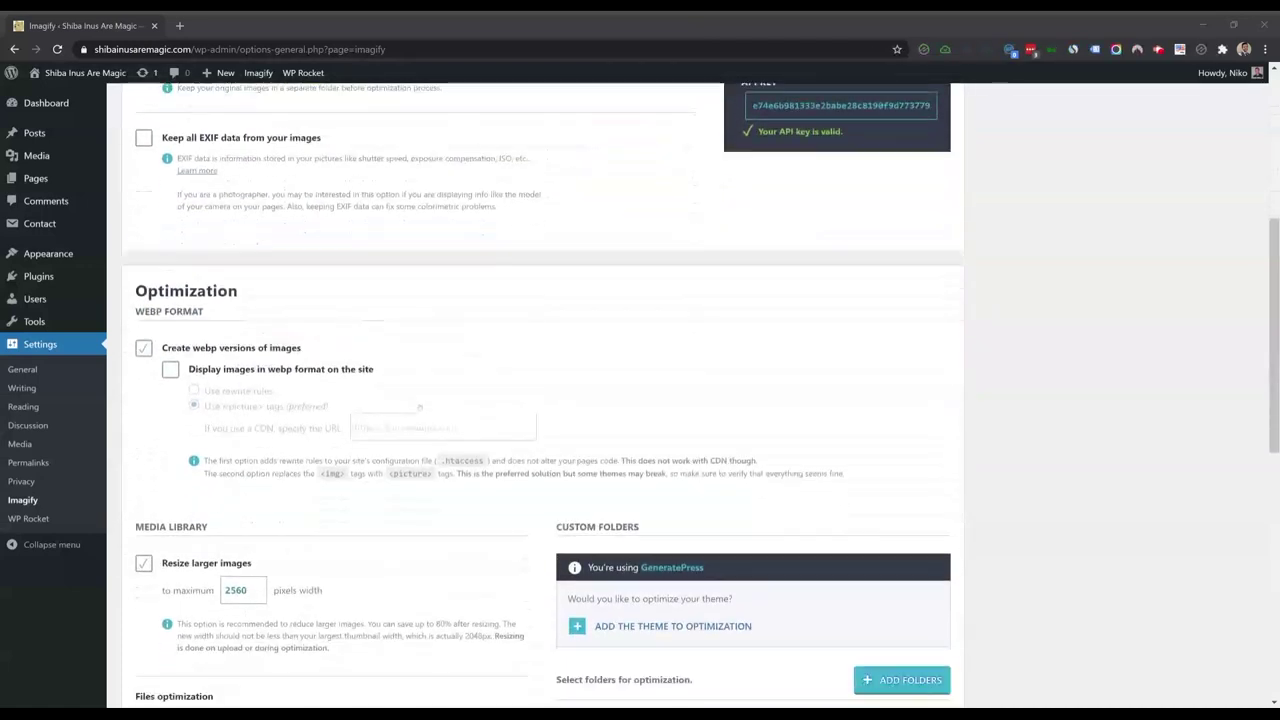
{"action": "scroll", "coordinate": [420, 407], "scroll_direction": "down", "scroll_amount": 5}
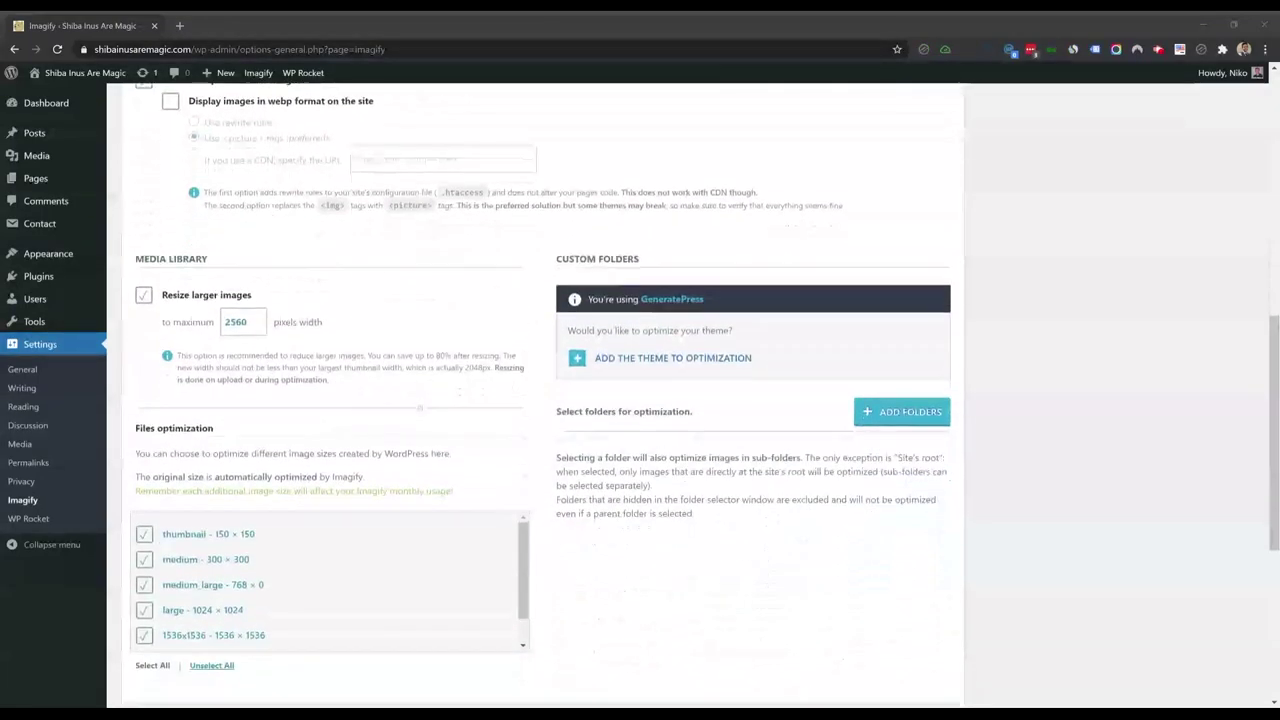
{"action": "scroll", "coordinate": [420, 407], "scroll_direction": "down", "scroll_amount": 4}
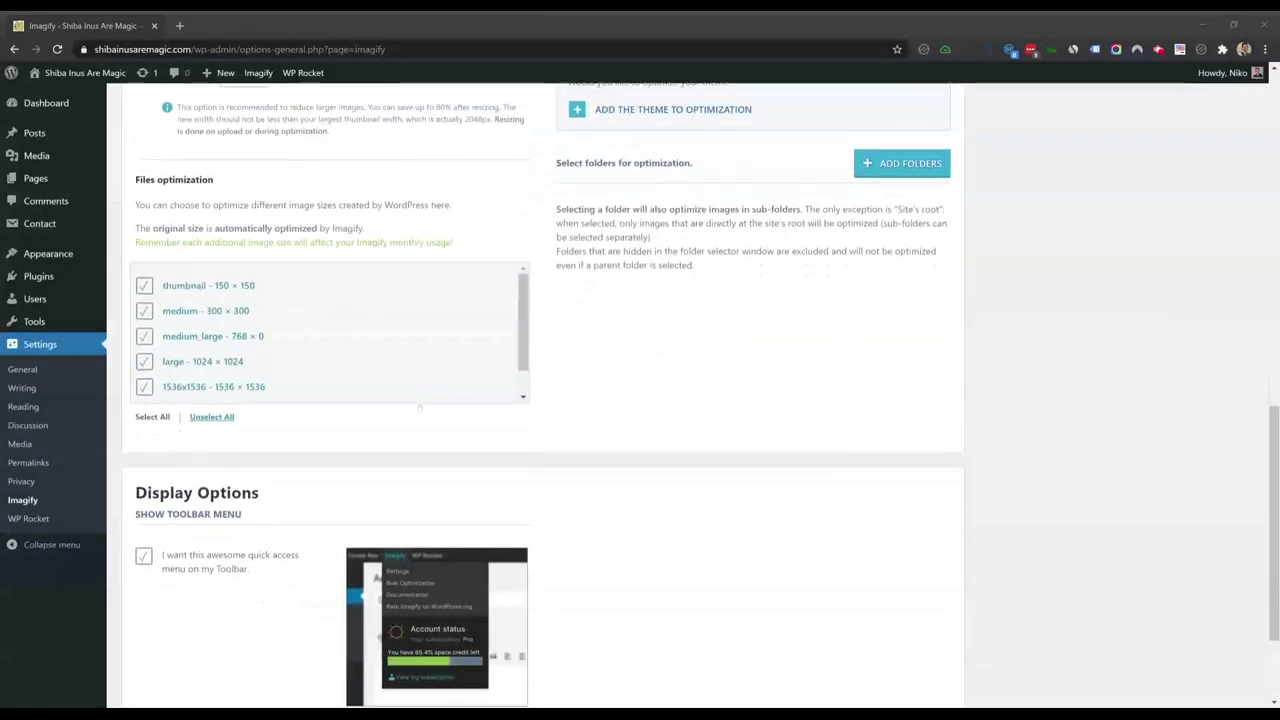
{"action": "scroll", "coordinate": [420, 407], "scroll_direction": "up", "scroll_amount": 6}
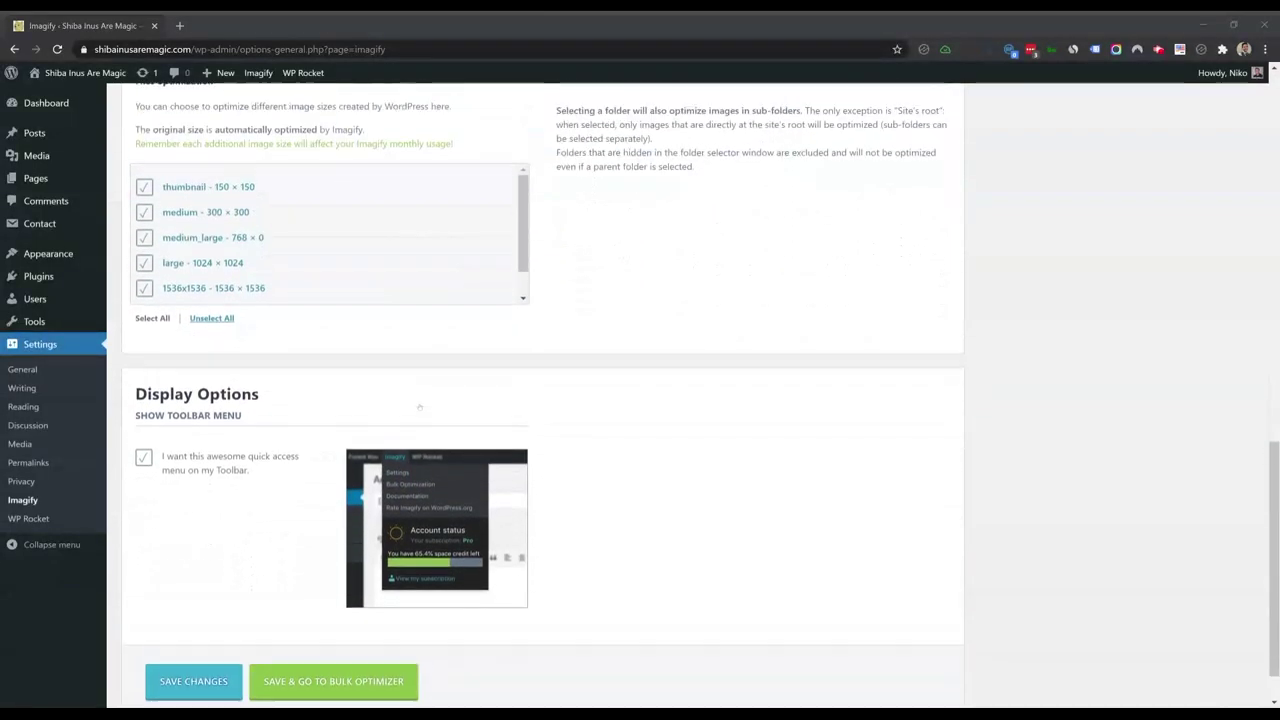
{"action": "scroll", "coordinate": [420, 407], "scroll_direction": "up", "scroll_amount": 8}
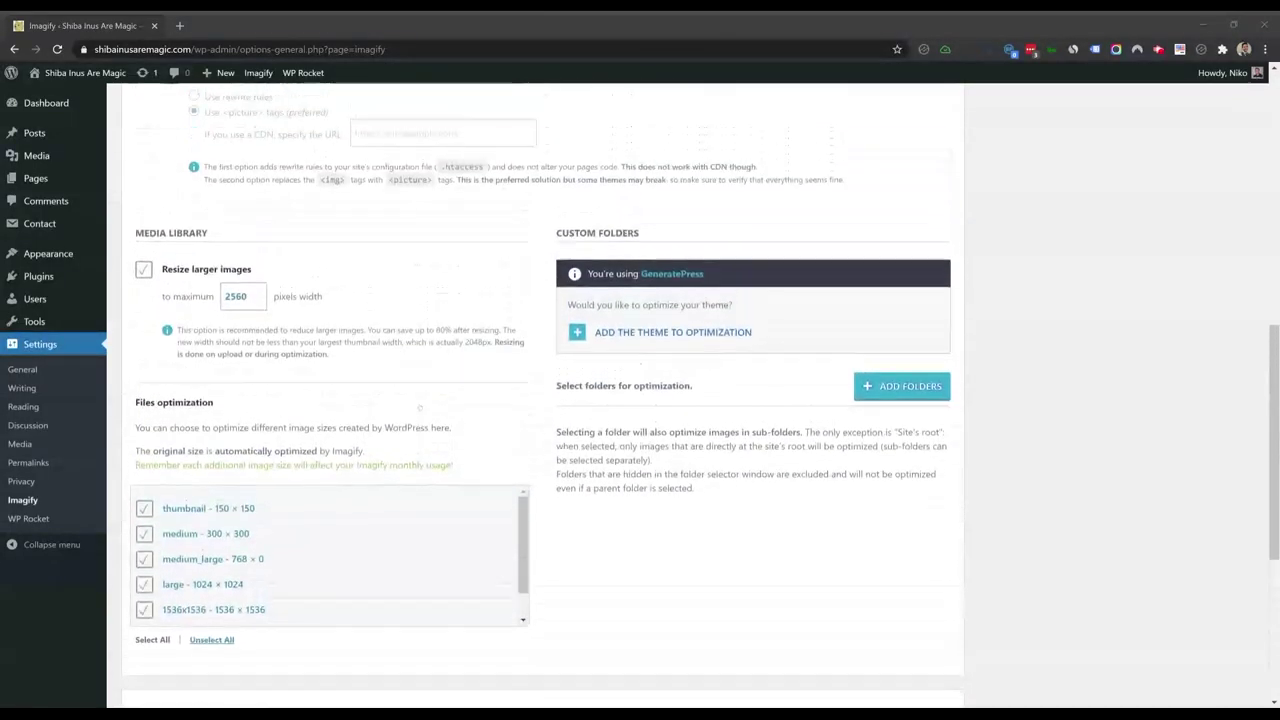
{"action": "scroll", "coordinate": [420, 408], "scroll_direction": "up", "scroll_amount": 4}
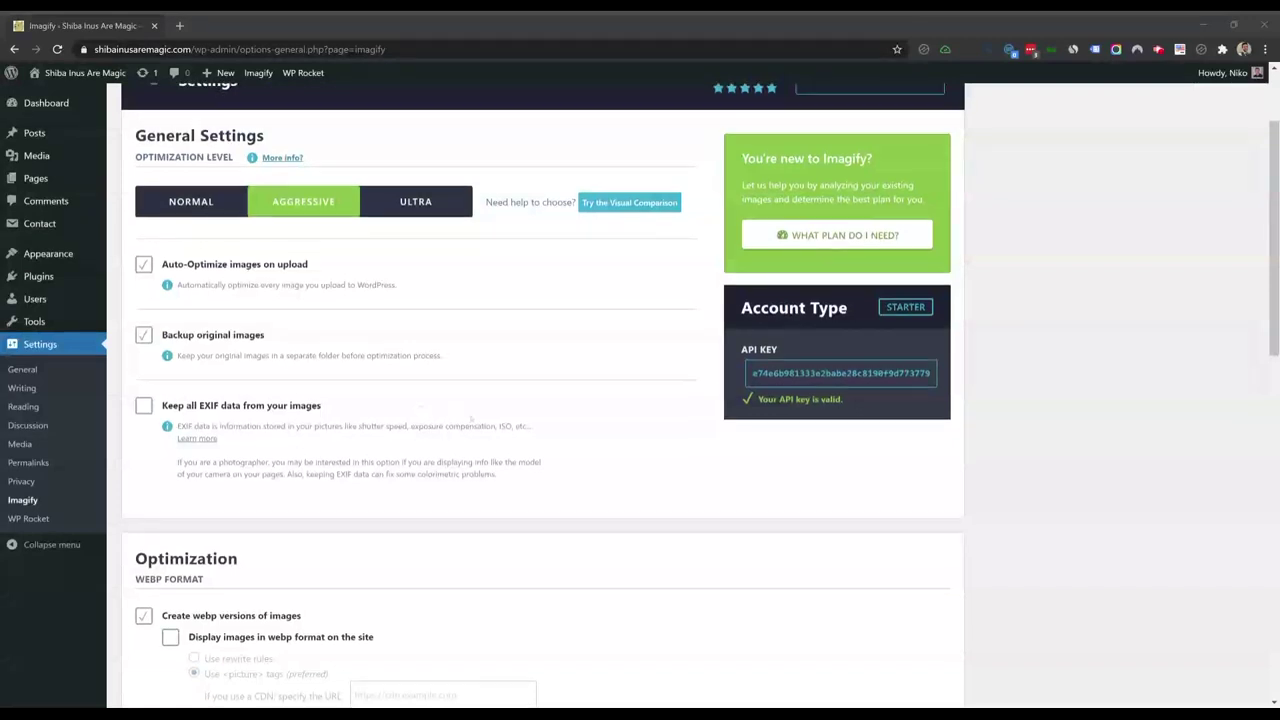
{"action": "scroll", "coordinate": [420, 407], "scroll_direction": "up", "scroll_amount": 1}
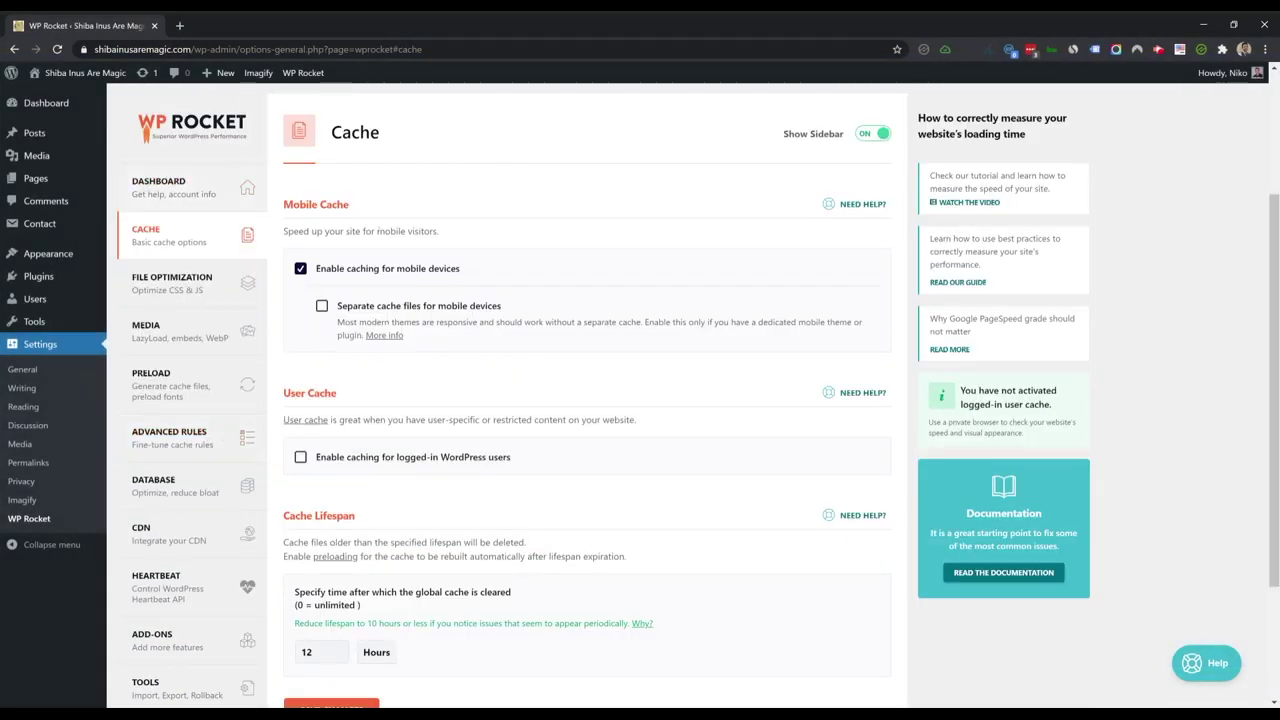
- Review WP Rocket's CSS and JavaScript file optimization options, then its Preload settings
{"action": "scroll", "coordinate": [465, 210], "scroll_direction": "down", "scroll_amount": 1}
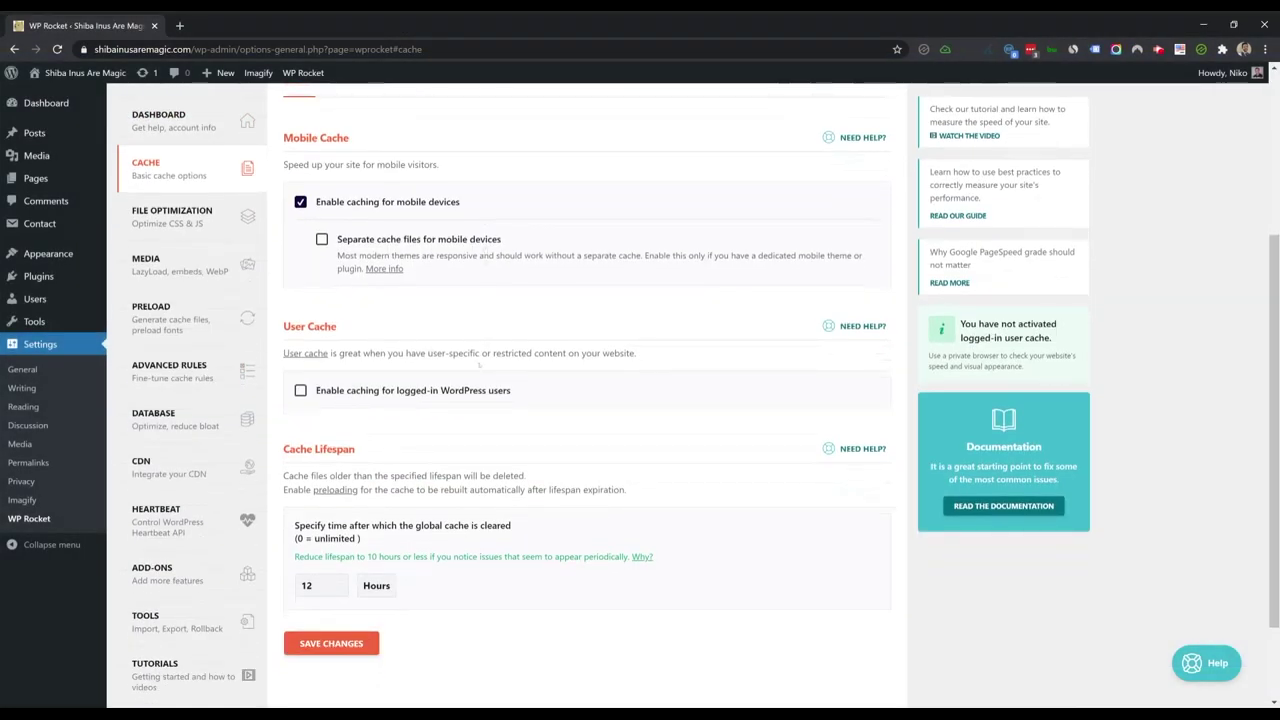
{"action": "scroll", "coordinate": [698, 395], "scroll_direction": "up", "scroll_amount": 1}
{"action": "left_click", "coordinate": [172, 283]}
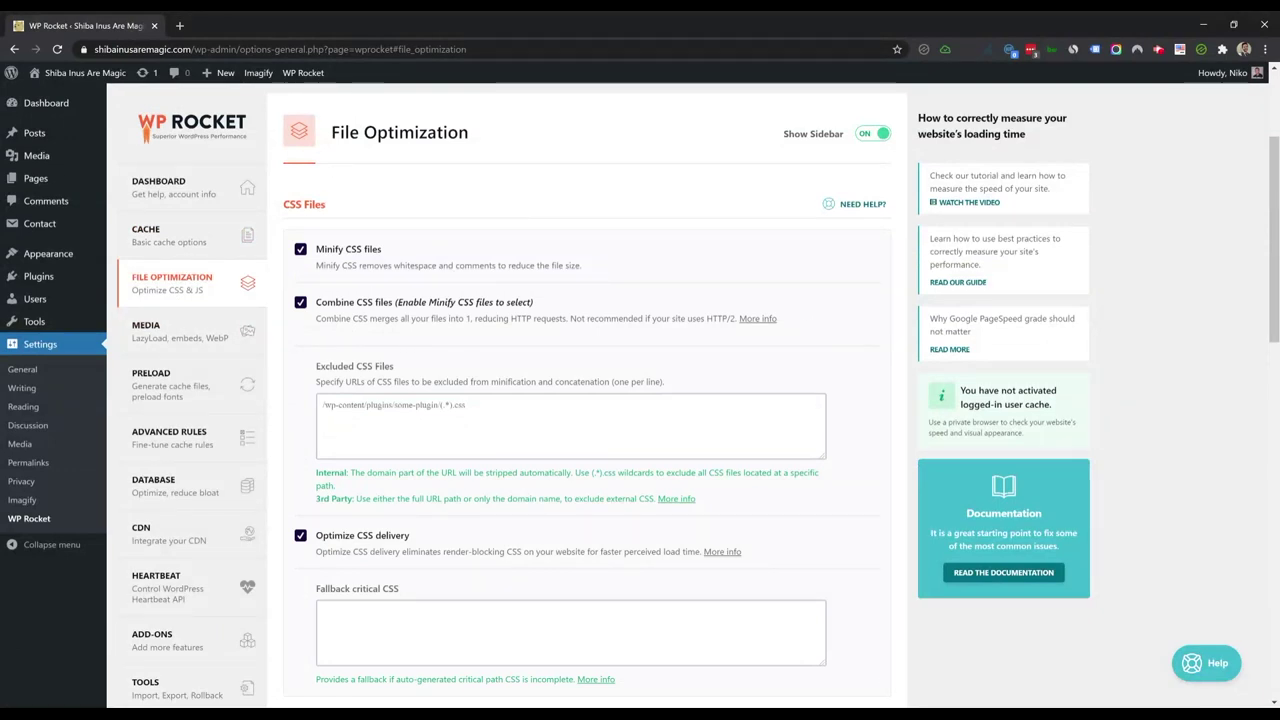
{"action": "scroll", "coordinate": [698, 395], "scroll_direction": "down", "scroll_amount": 6}
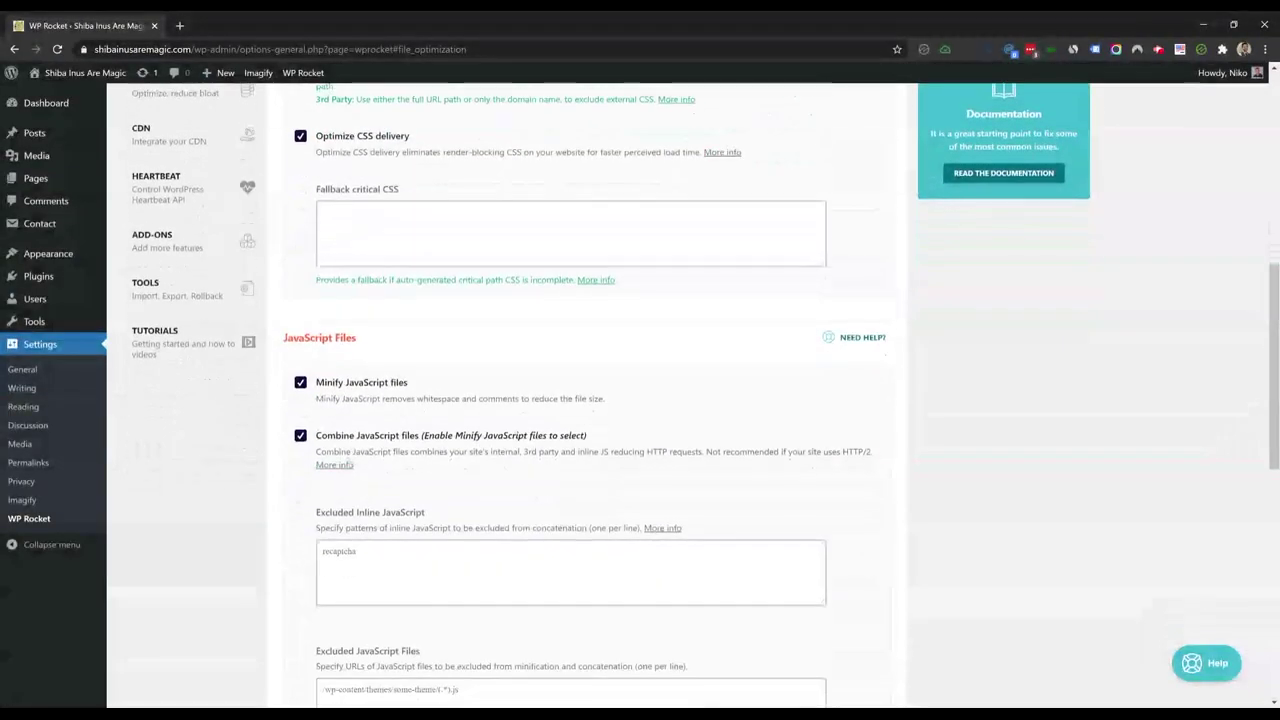
{"action": "scroll", "coordinate": [590, 400], "scroll_direction": "down", "scroll_amount": 4}
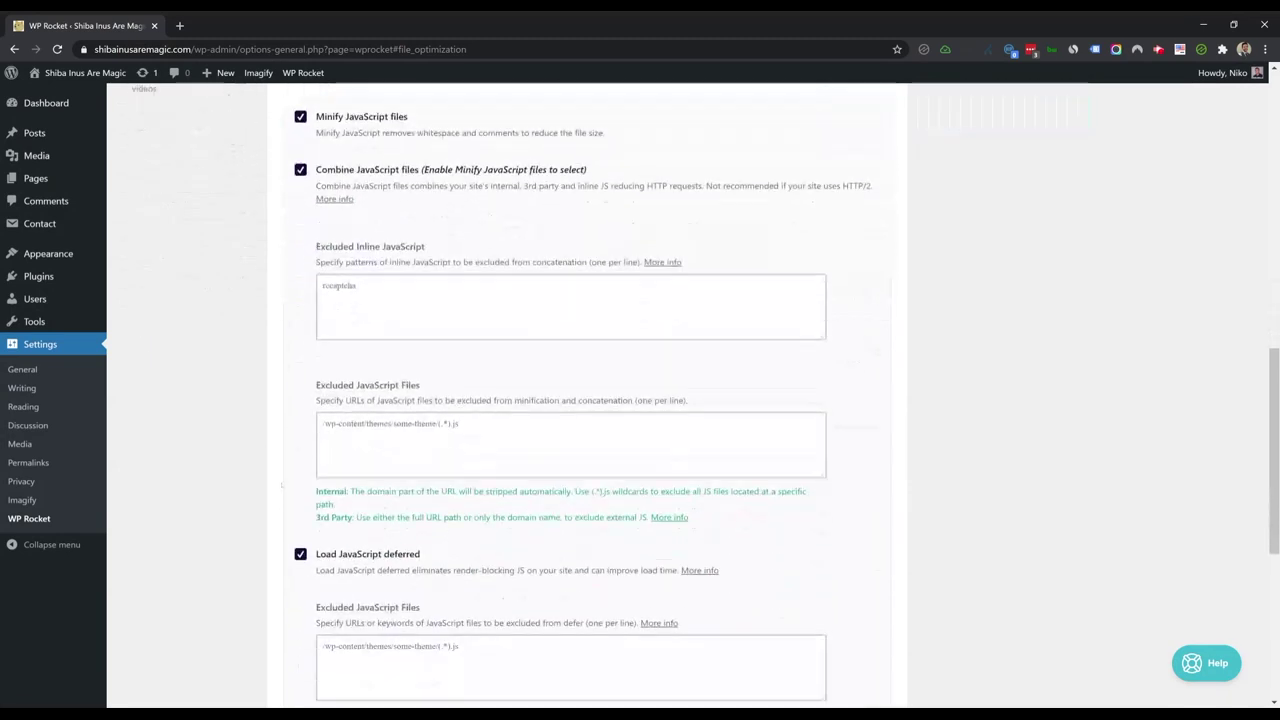
{"action": "scroll", "coordinate": [282, 486], "scroll_direction": "down", "scroll_amount": 7}
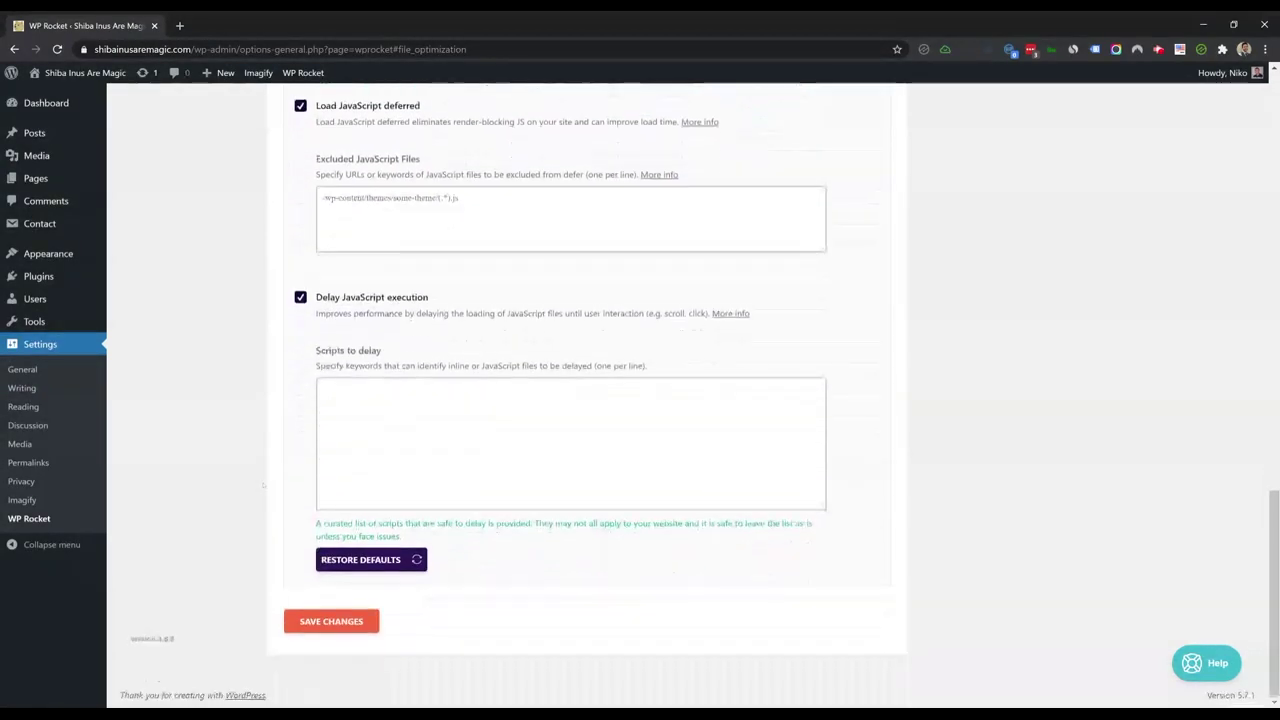
{"action": "scroll", "coordinate": [263, 486], "scroll_direction": "up", "scroll_amount": 8}
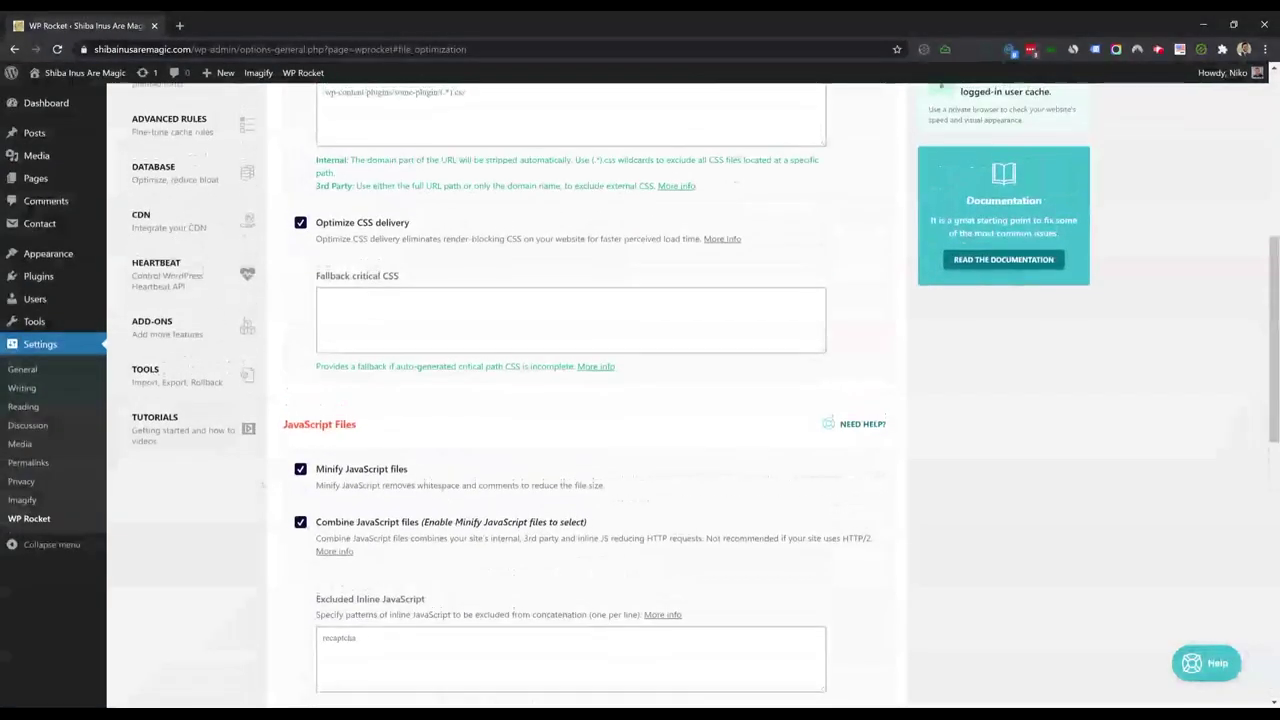
{"action": "scroll", "coordinate": [590, 400], "scroll_direction": "up", "scroll_amount": 3}
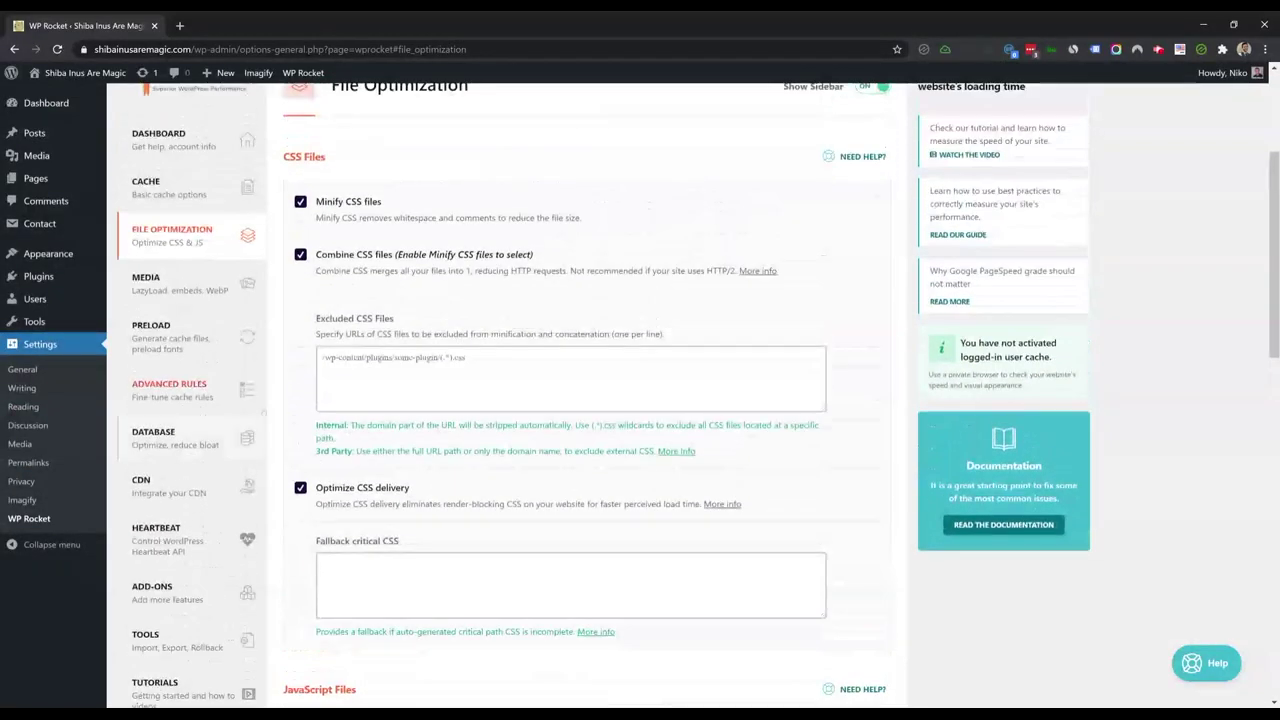
{"action": "left_click", "coordinate": [160, 332]}
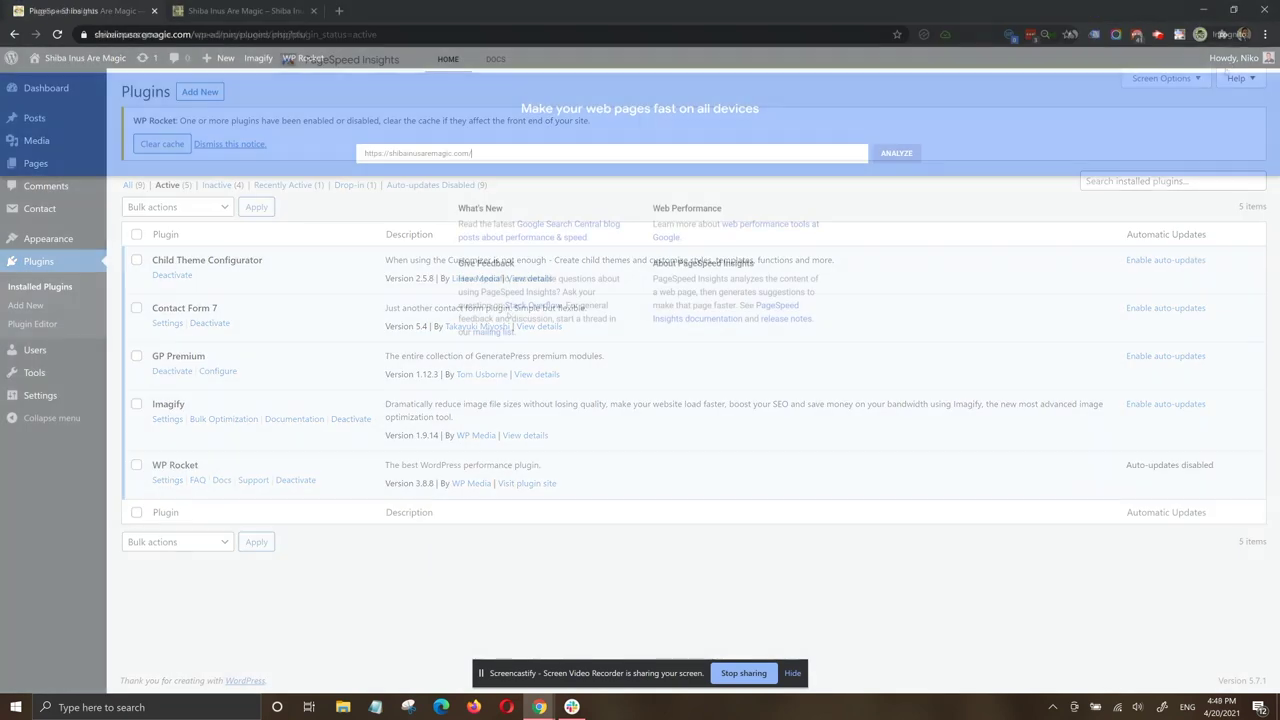
- Analyse shibainusaremagic.com in PageSpeed Insights, comparing mobile 85 with desktop 99
{"action": "left_click", "coordinate": [895, 152]}
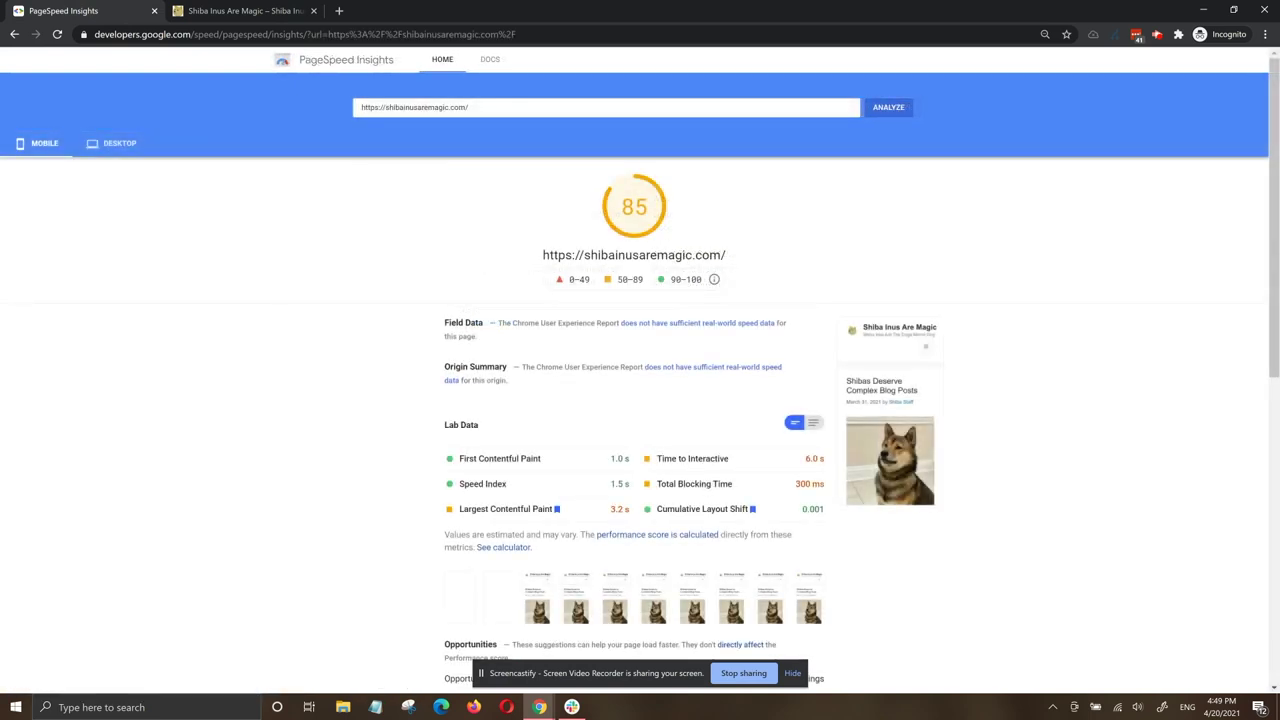
{"action": "left_click", "coordinate": [116, 143]}
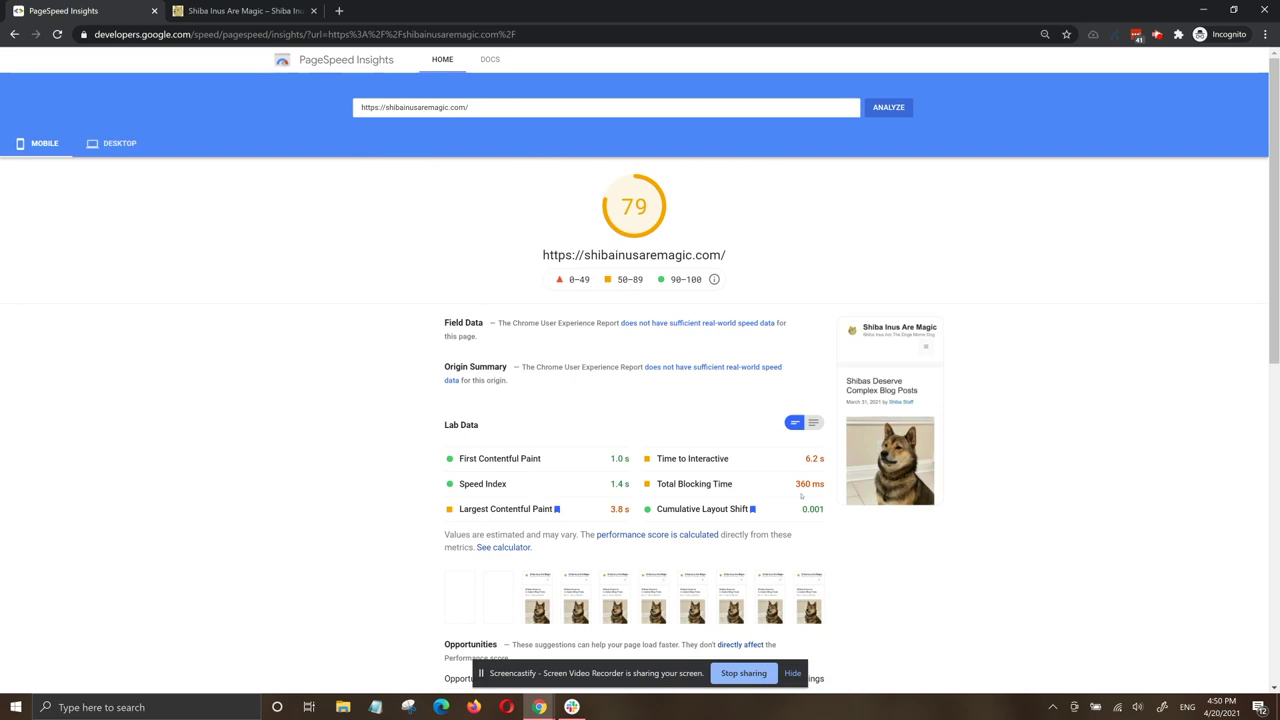
{"action": "left_click", "coordinate": [114, 143]}
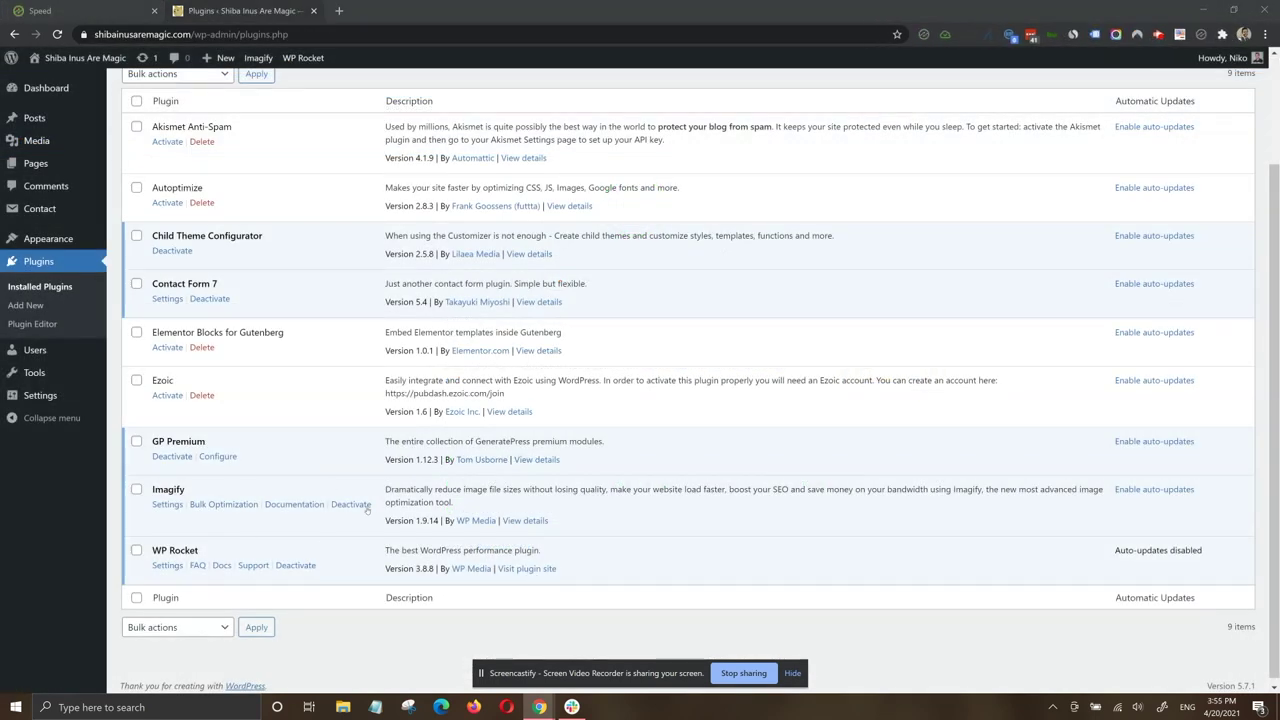
- Deactivate the Imagify and WP Rocket plugins, skipping WP Rocket's feedback prompt
{"action": "left_click", "coordinate": [351, 504]}
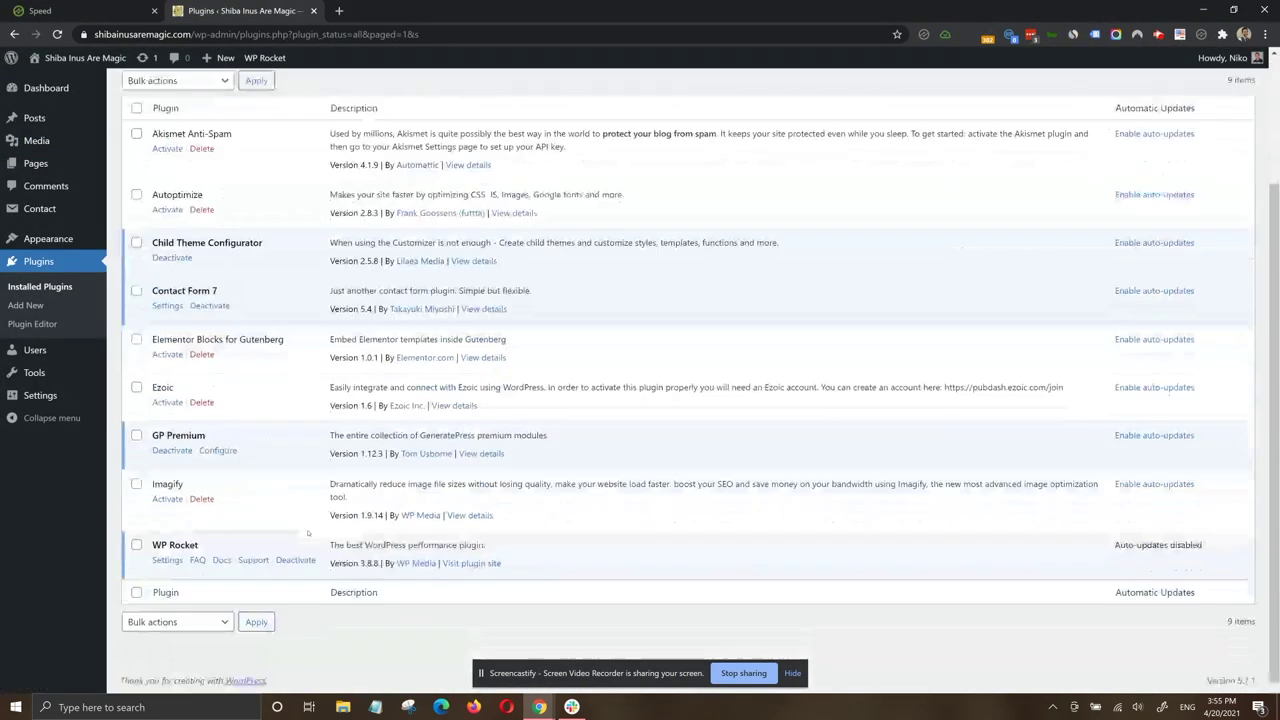
{"action": "left_click", "coordinate": [295, 561]}
{"action": "left_click", "coordinate": [754, 488]}
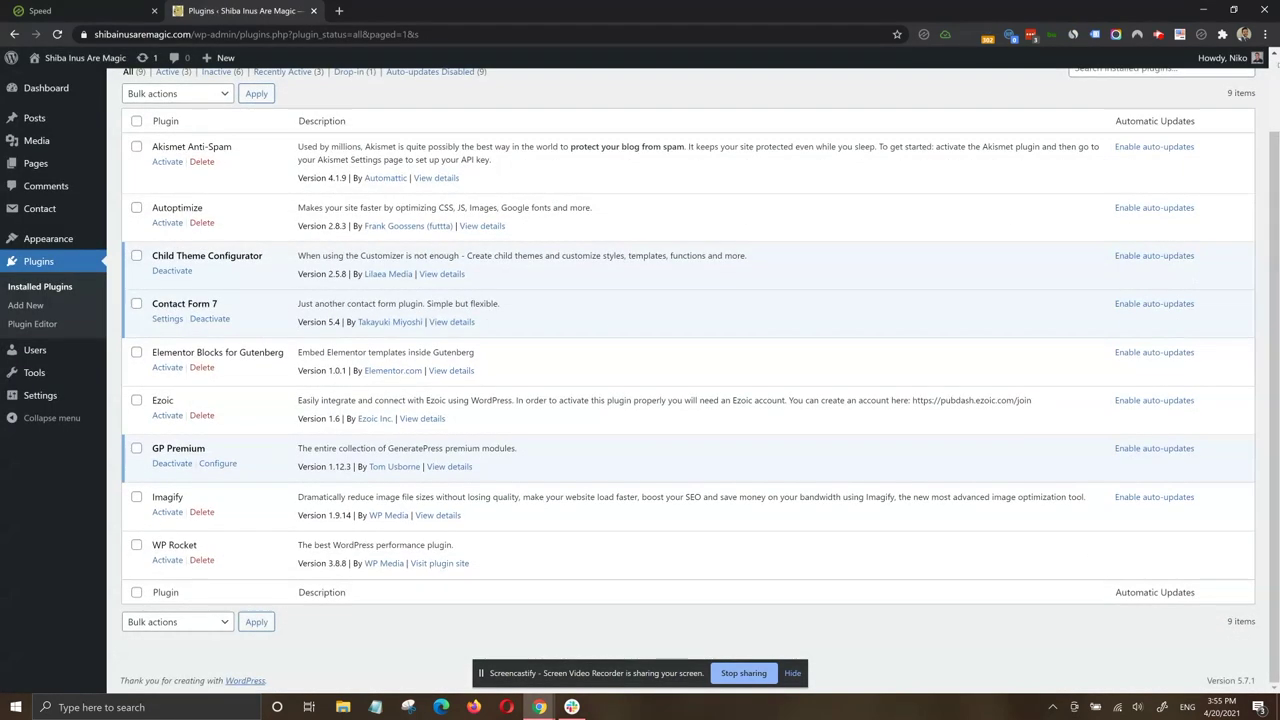
- Open Ezoic Leap from the account menu and start its optimization setup
{"action": "mouse_move", "coordinate": [1230, 58]}
{"action": "left_click", "coordinate": [1181, 104]}
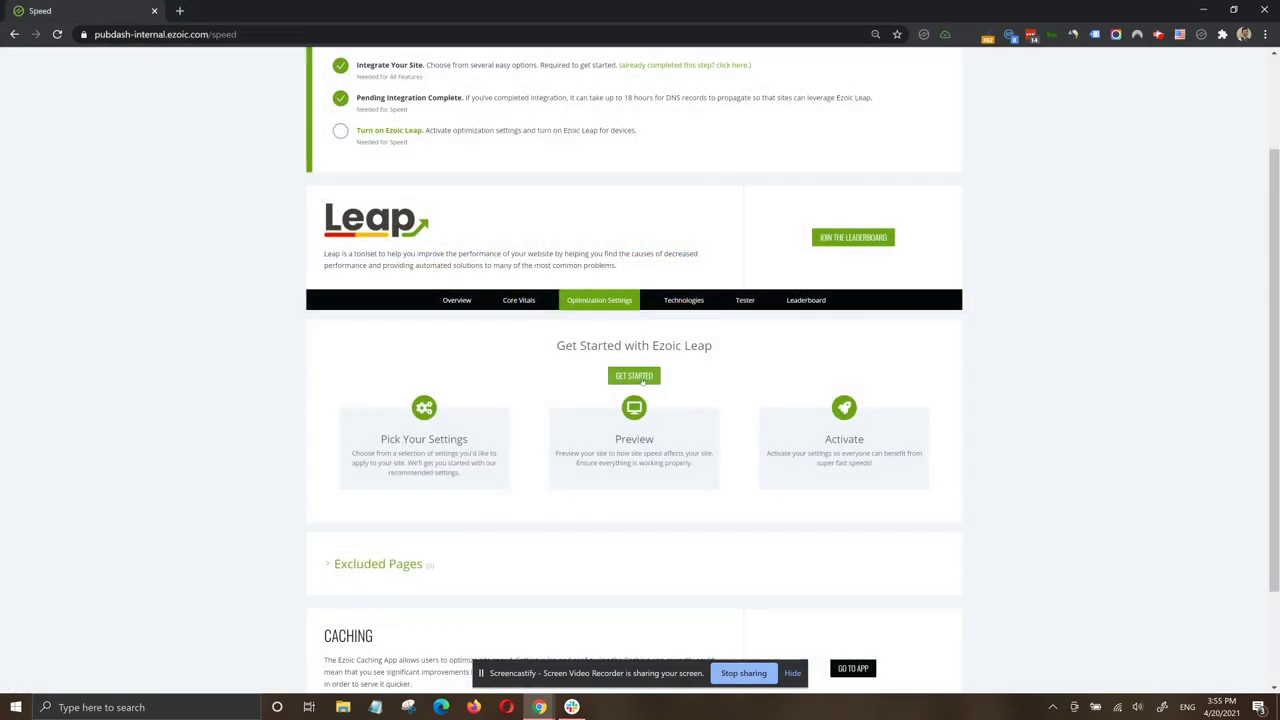
{"action": "left_click", "coordinate": [634, 375]}
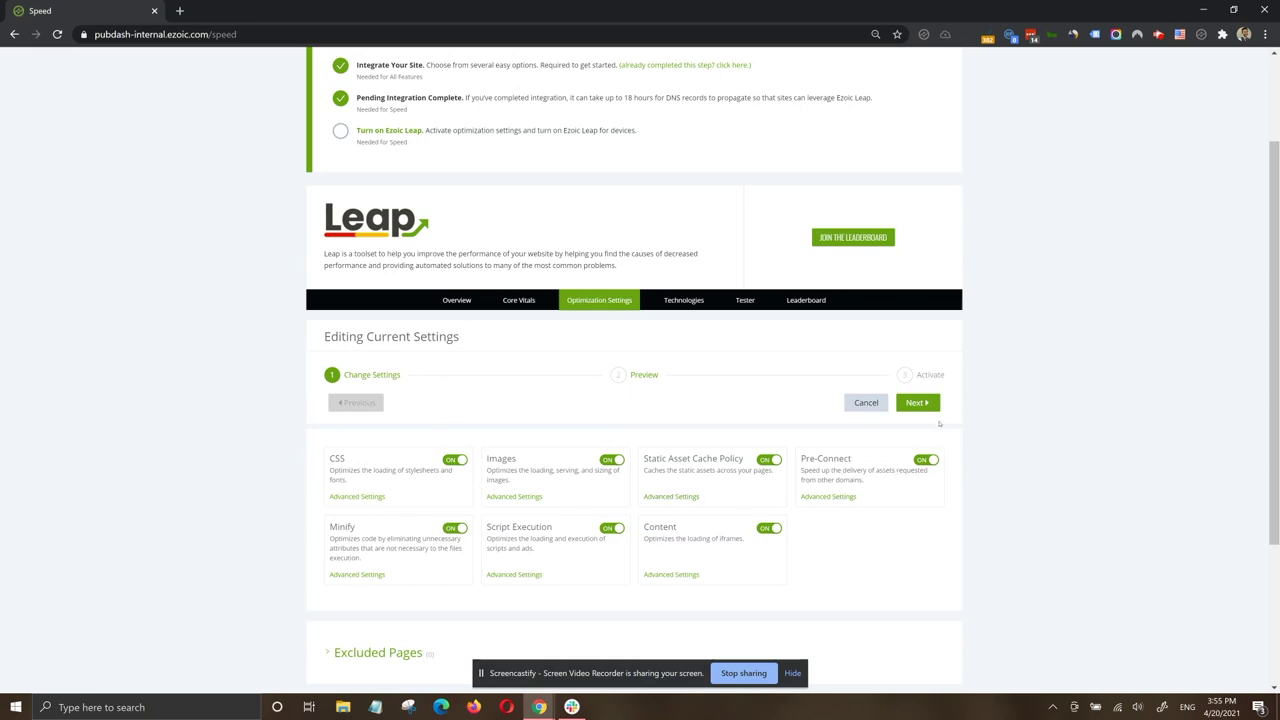
- Advance Ezoic Leap's setup to the Preview step
{"action": "left_click", "coordinate": [926, 402]}
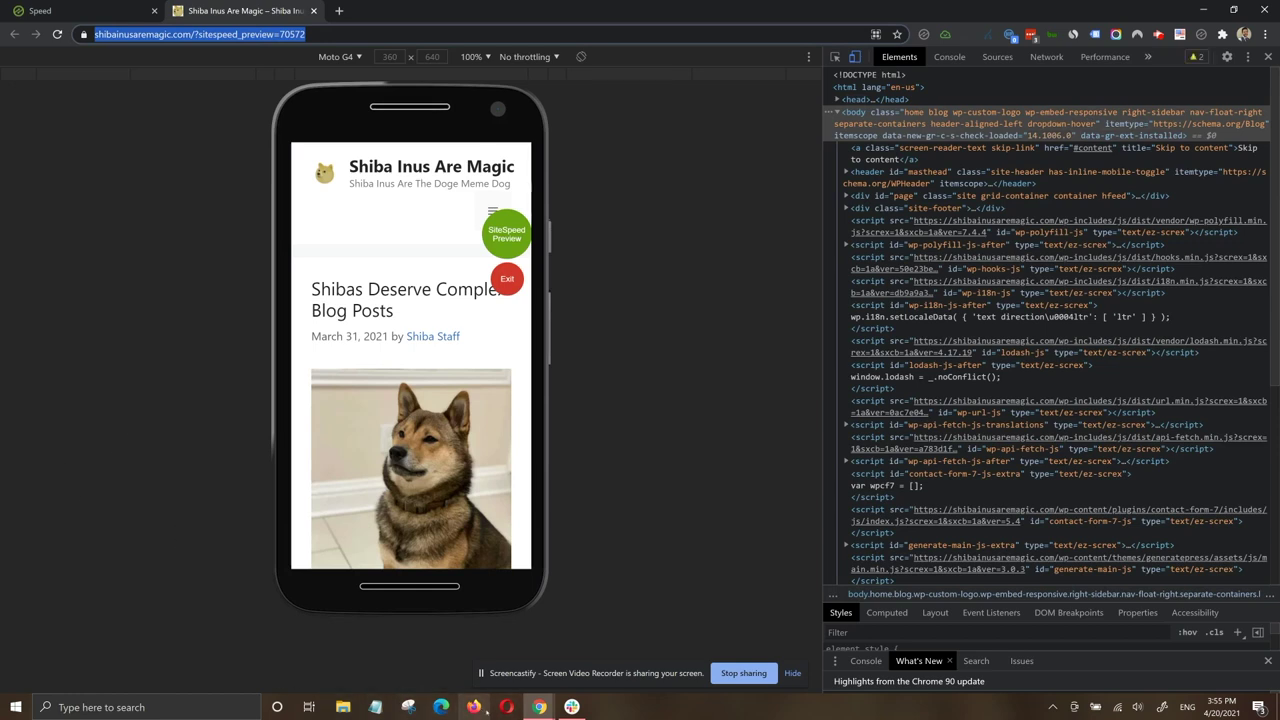
- Analyse the pasted Leap preview link in PageSpeed Insights: 97 mobile, 99 desktop
{"action": "mouse_move", "coordinate": [545, 712]}
{"action": "left_click", "coordinate": [537, 660]}
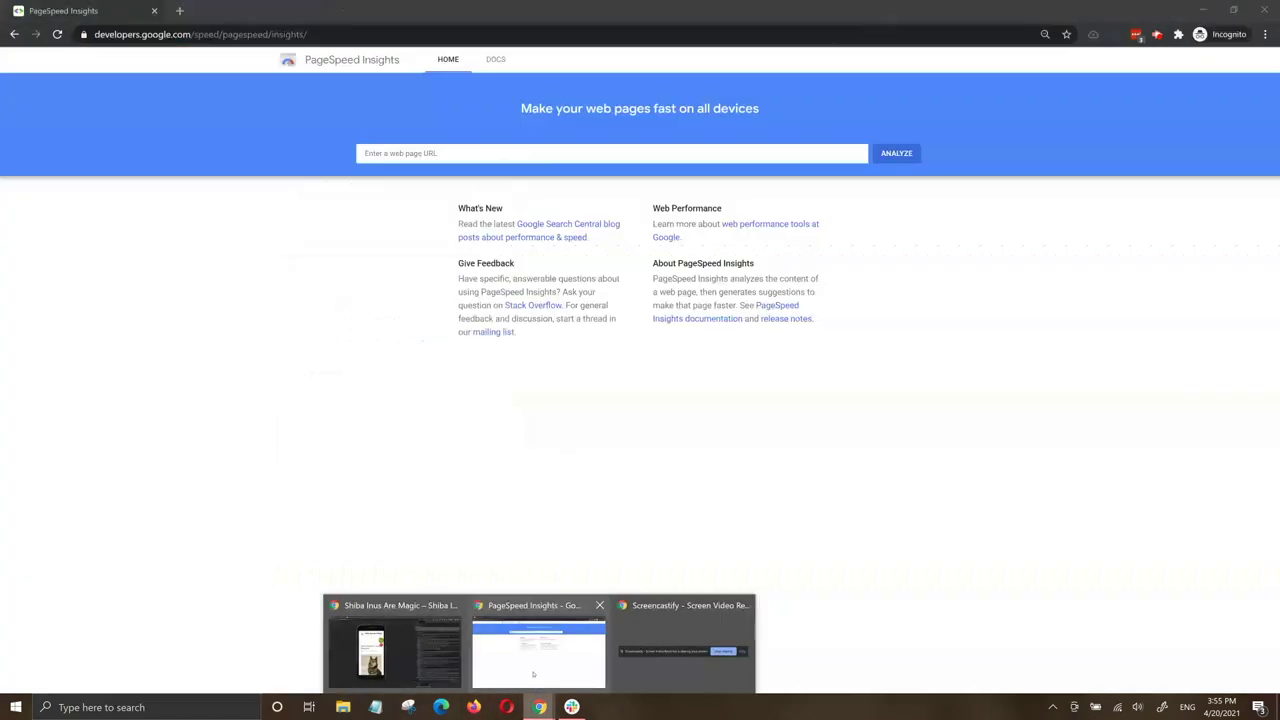
{"action": "type", "text": "https://shibainusaremagic.com/?sitespeed_preview=70572"}
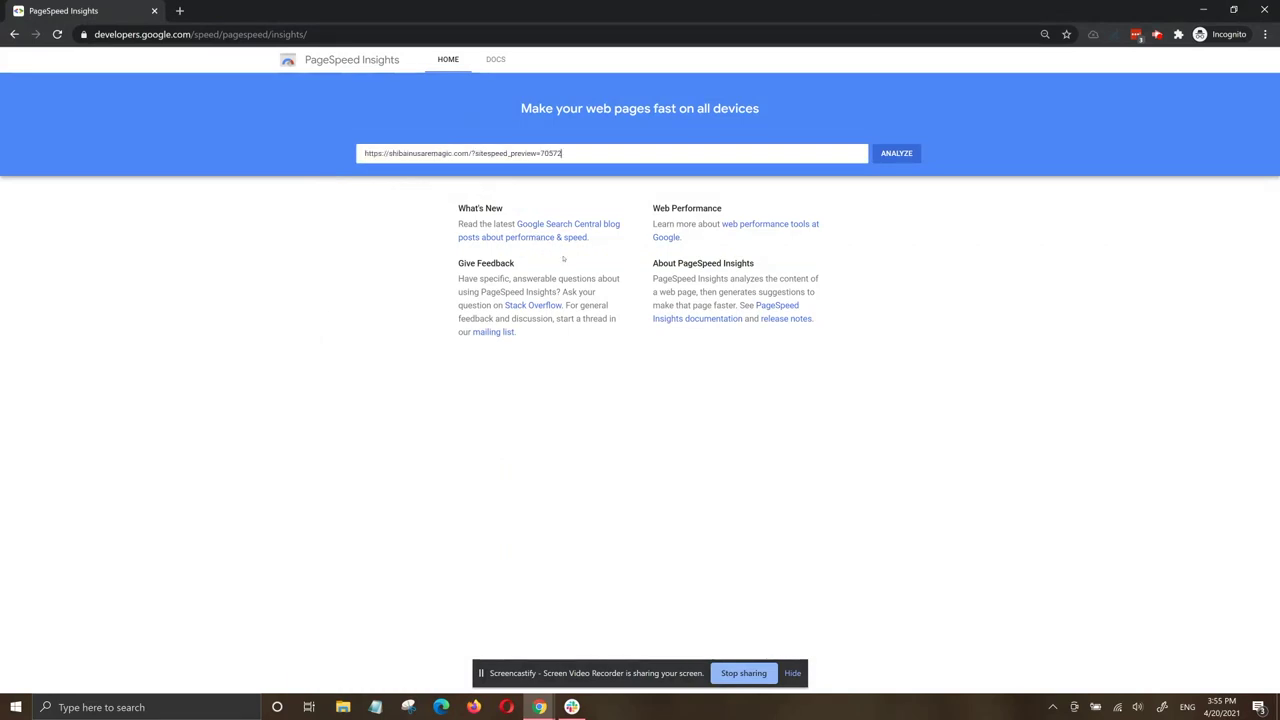
{"action": "left_click", "coordinate": [895, 153]}
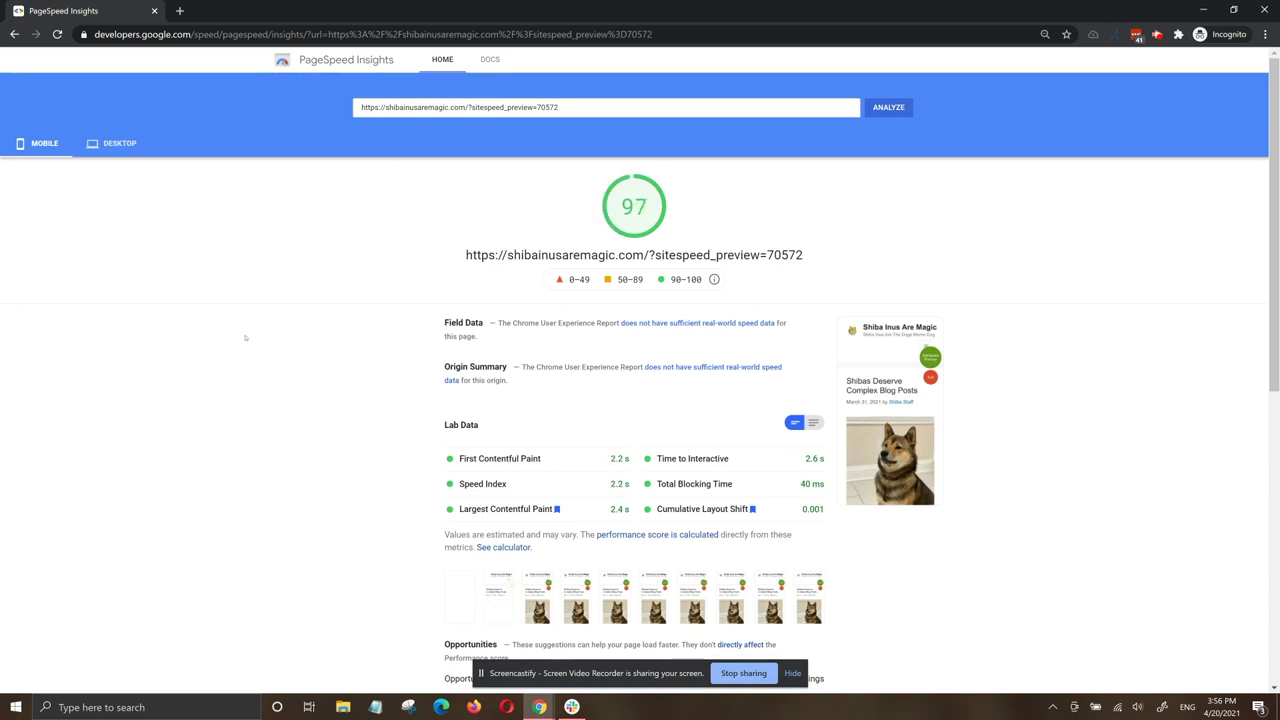
{"action": "left_click", "coordinate": [112, 145]}
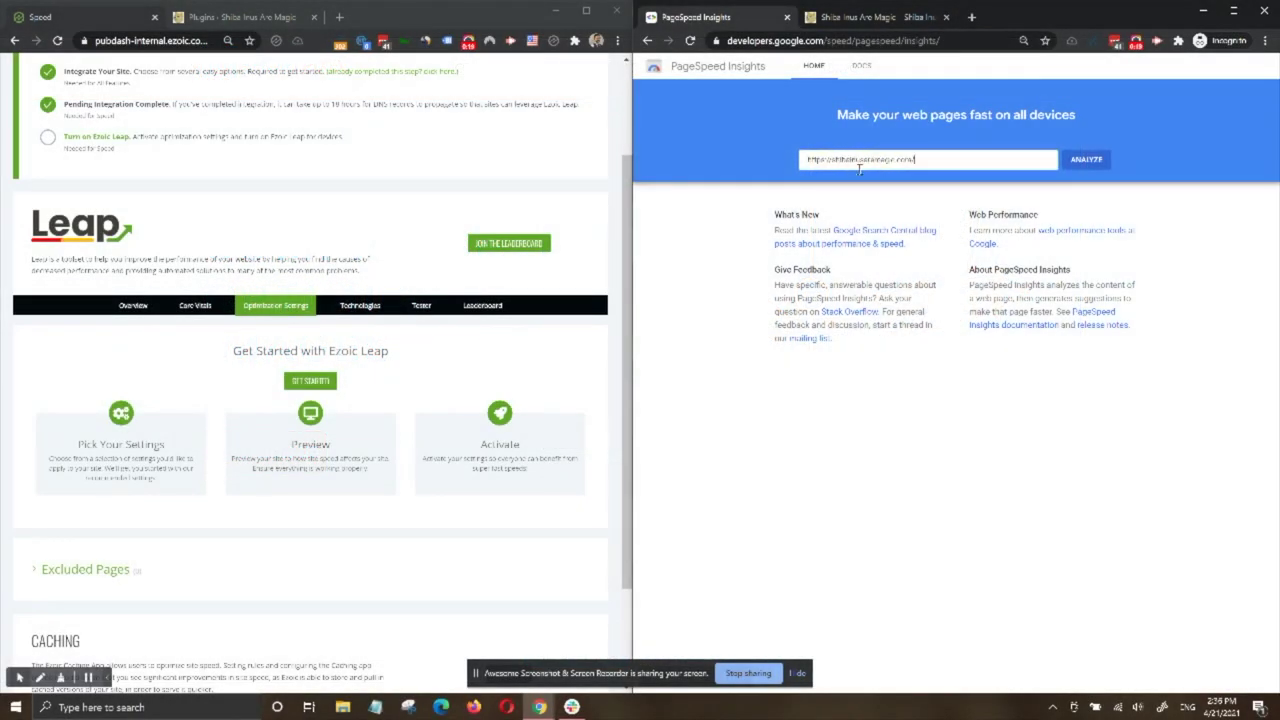
- Re-analyse shibainusaremagic.com, scoring 73 on mobile and 77 on desktop
{"action": "left_click", "coordinate": [1086, 159]}
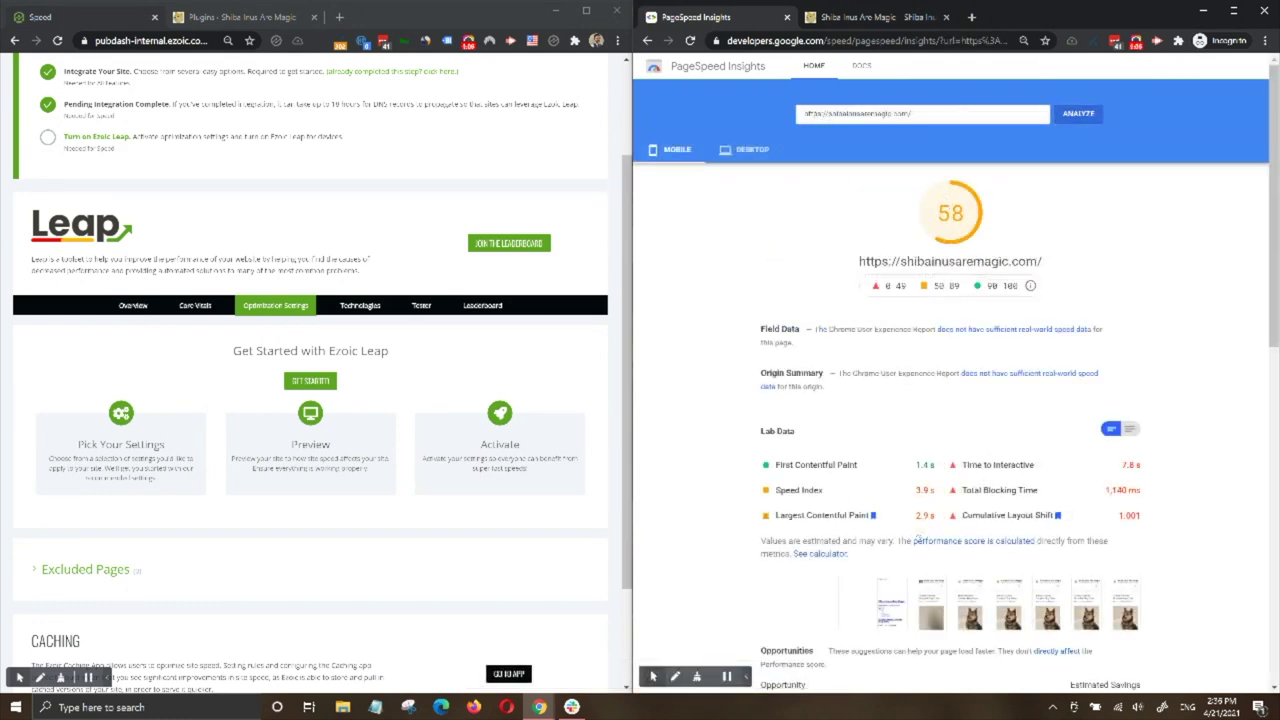
{"action": "left_click", "coordinate": [745, 149]}
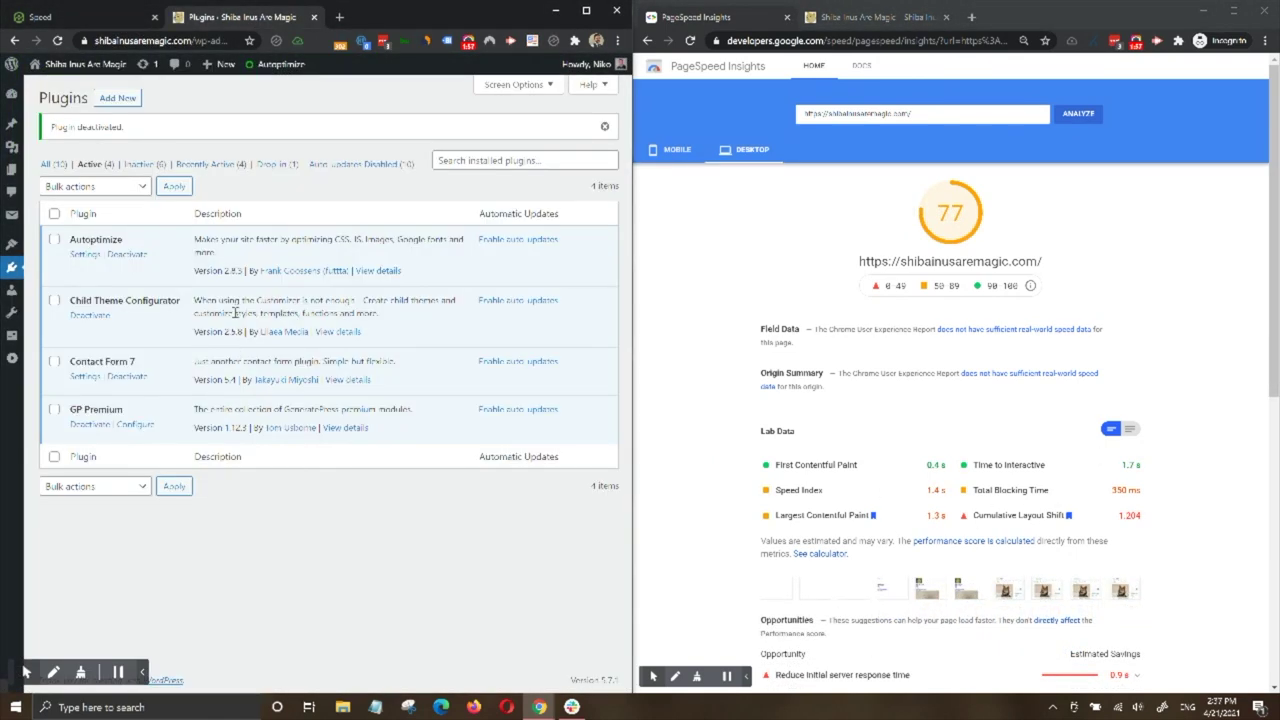
- Deactivate Autoptimize, then open the site's Leap speed preview in a new tab
{"action": "left_click", "coordinate": [127, 254]}
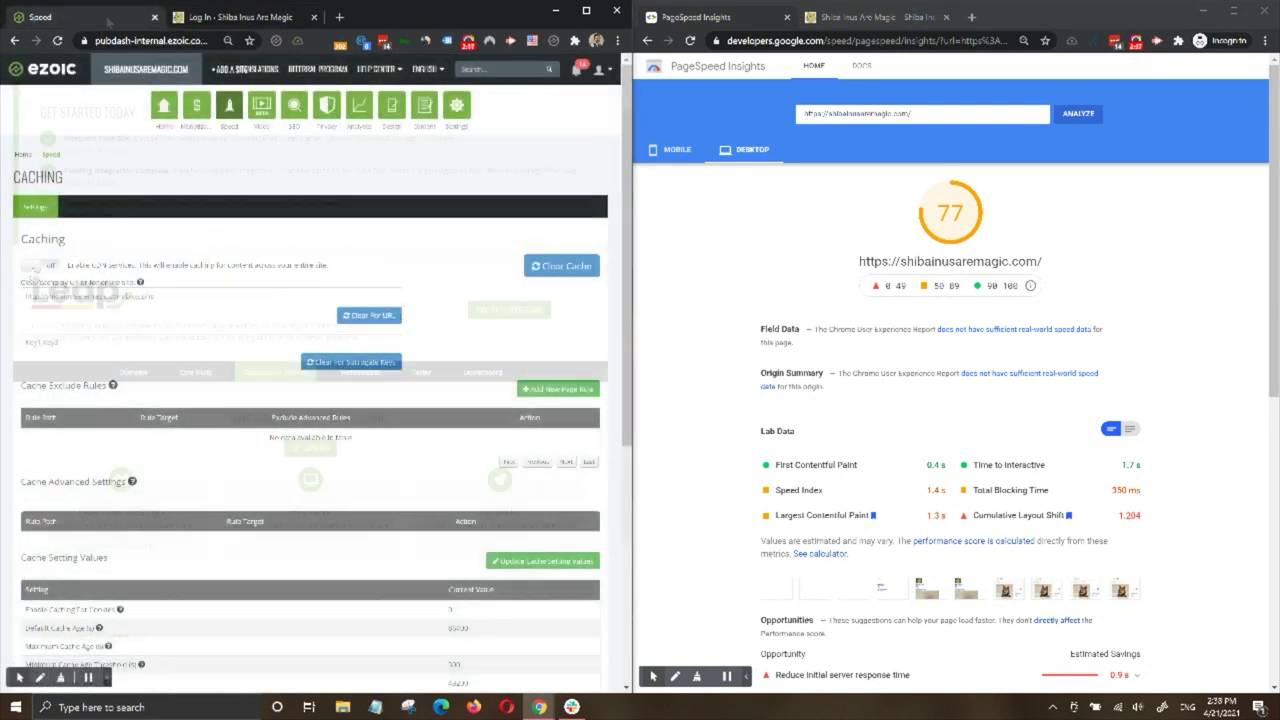
{"action": "left_click", "coordinate": [325, 105]}
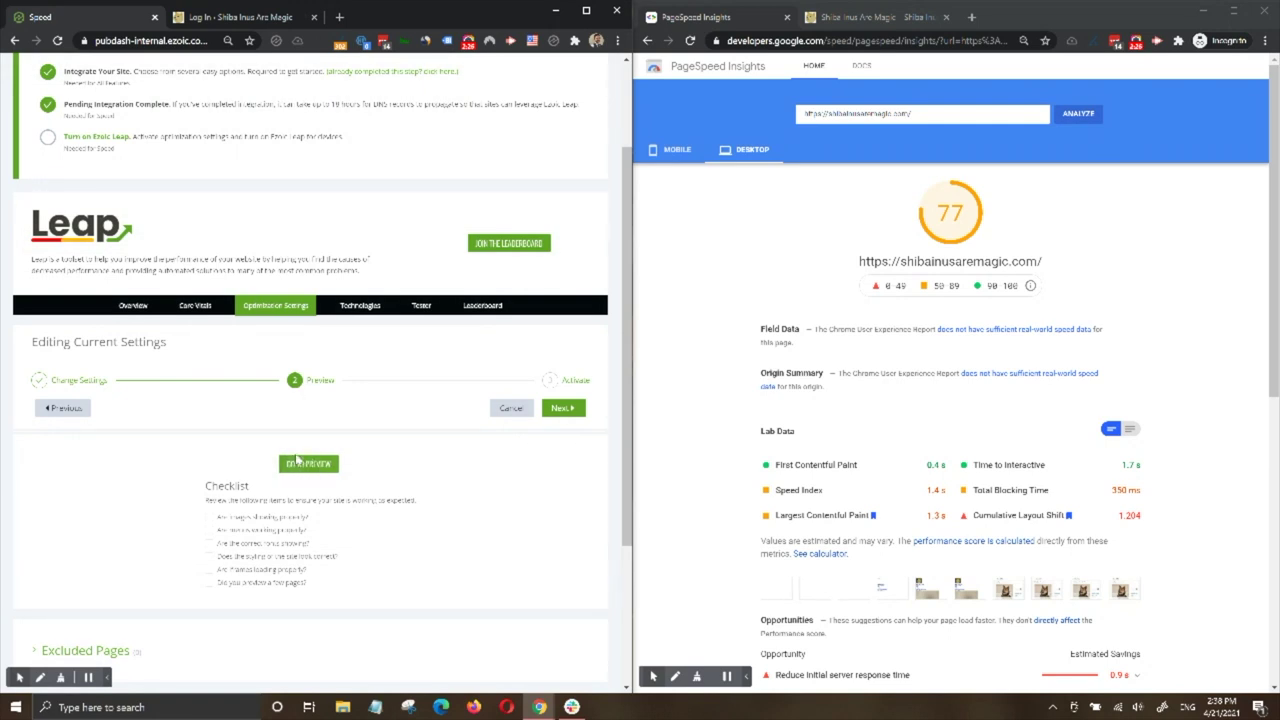
{"action": "left_click", "coordinate": [305, 464]}
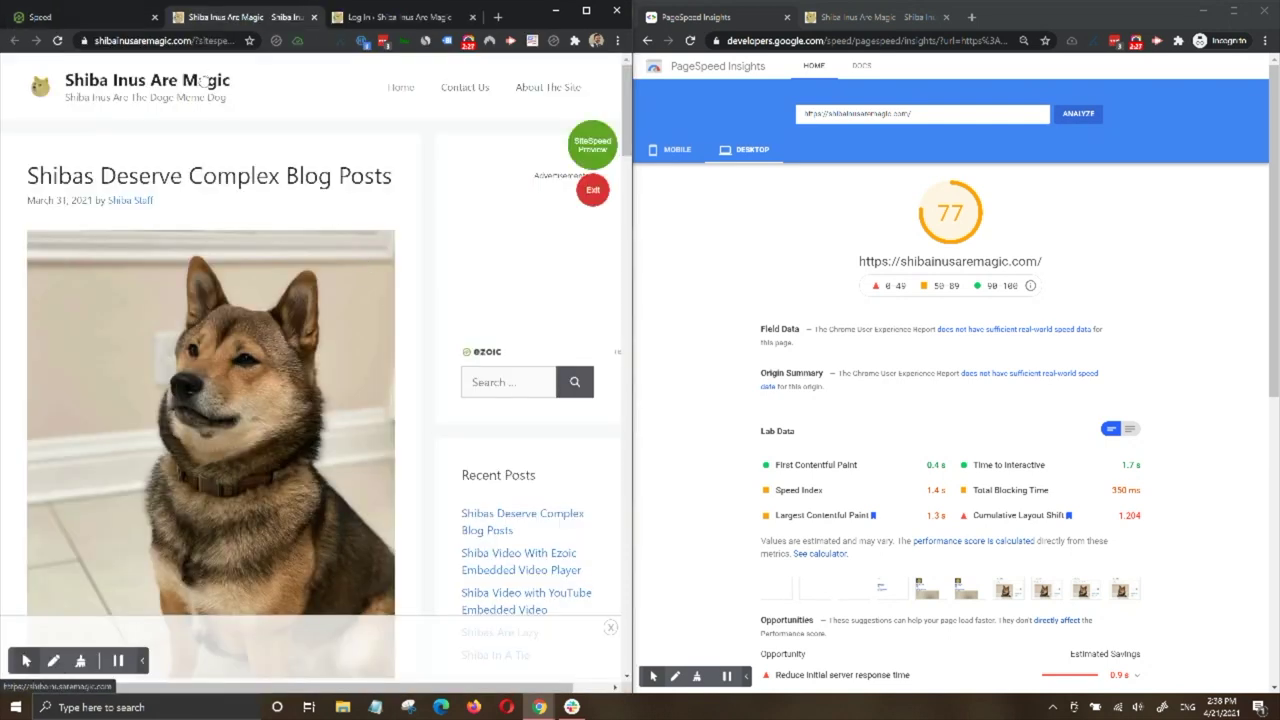
- Run PageSpeed Insights on the copied Leap preview URL and check its 96 mobile and 100 desktop scores
{"action": "left_click", "coordinate": [190, 40]}
{"action": "key", "text": "ctrl+c"}
{"action": "triple_click", "coordinate": [920, 113]}
{"action": "key", "text": "ctrl+v"}
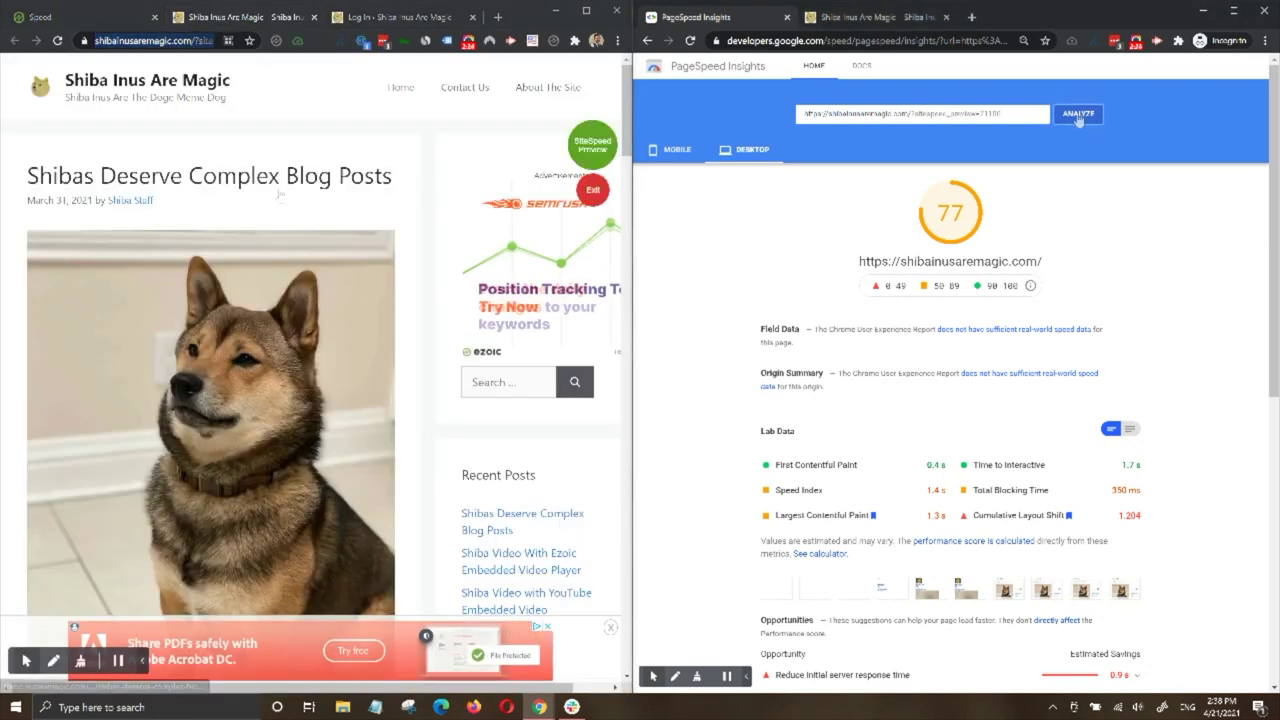
{"action": "key", "text": "Return"}
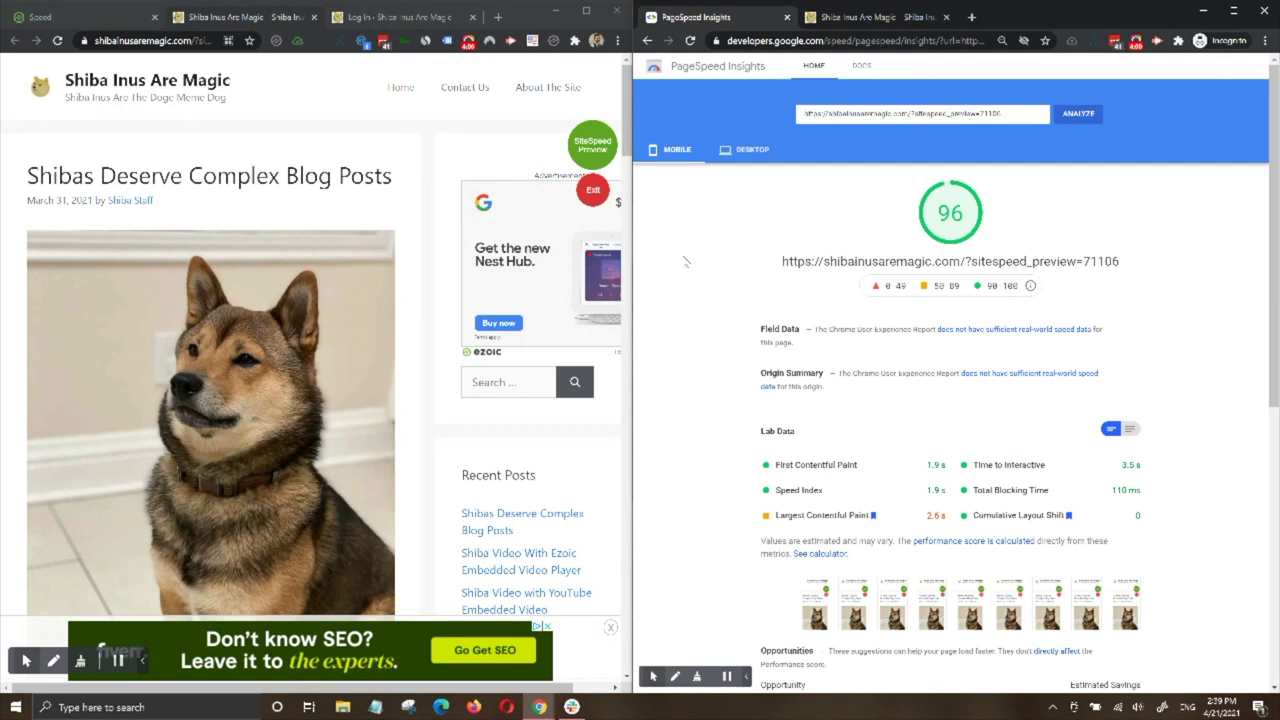
{"action": "left_click", "coordinate": [746, 149]}
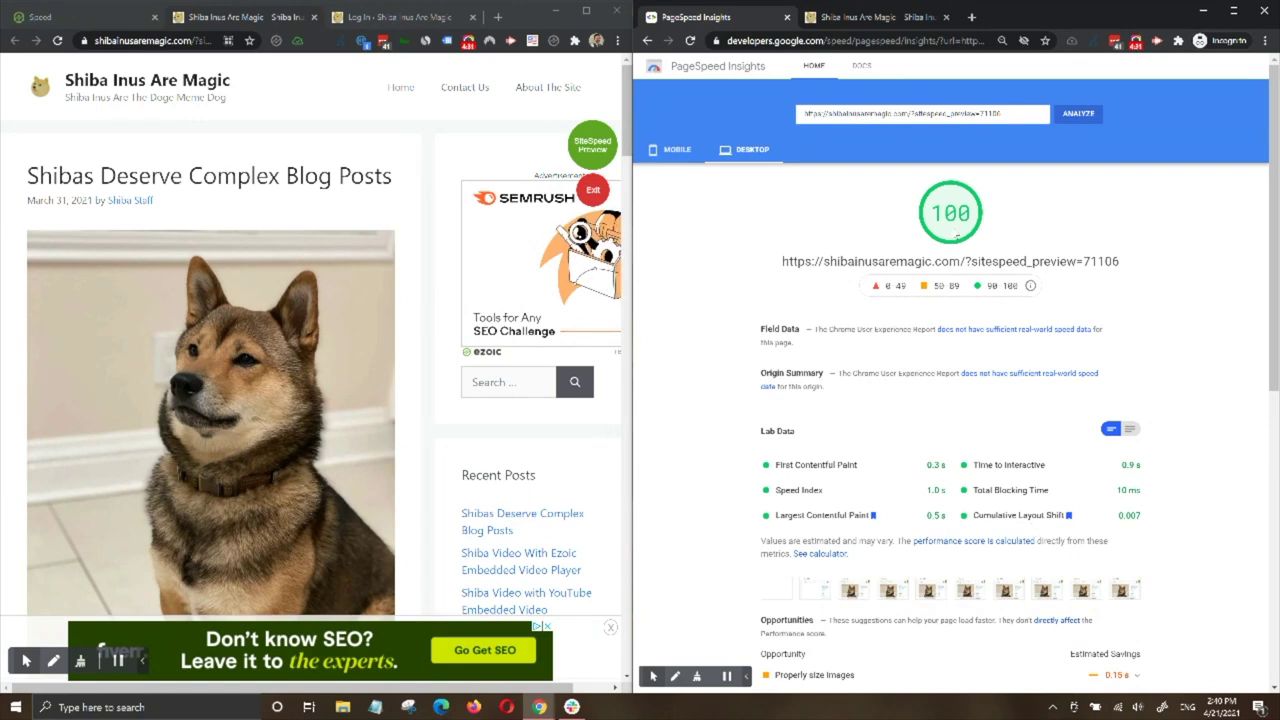
{"action": "scroll", "coordinate": [822, 320], "scroll_direction": "down", "scroll_amount": 1}
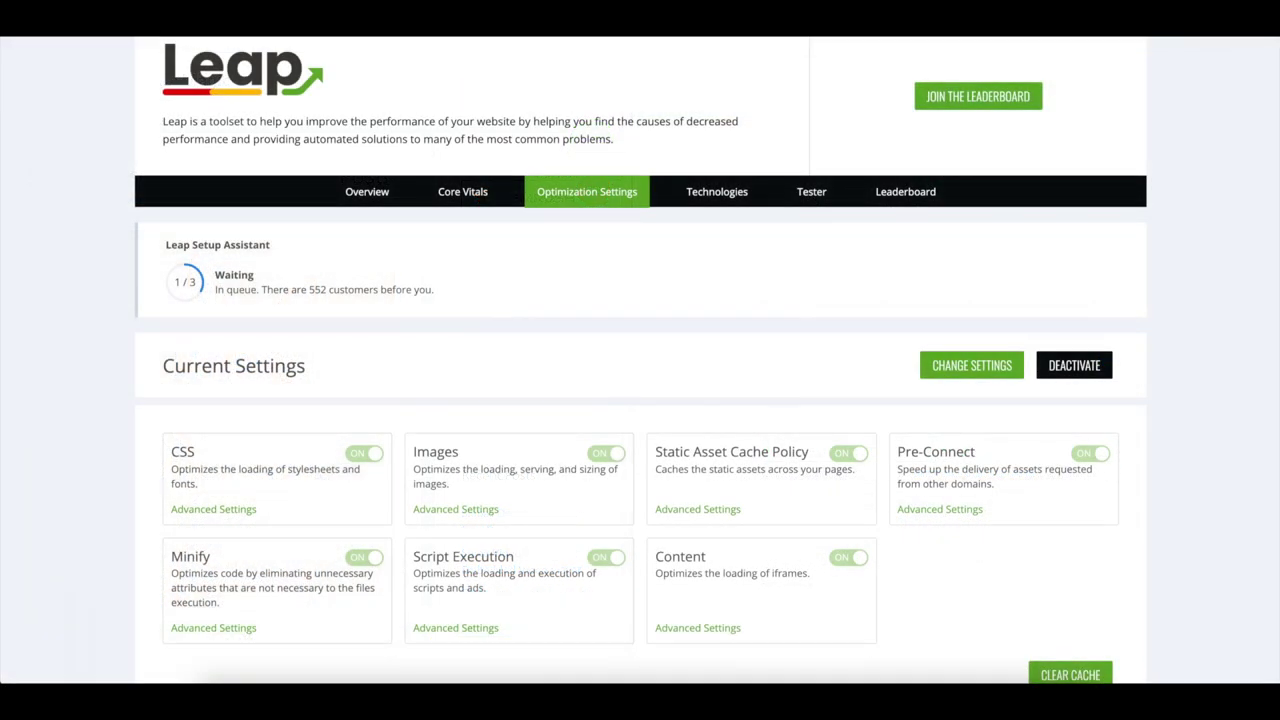